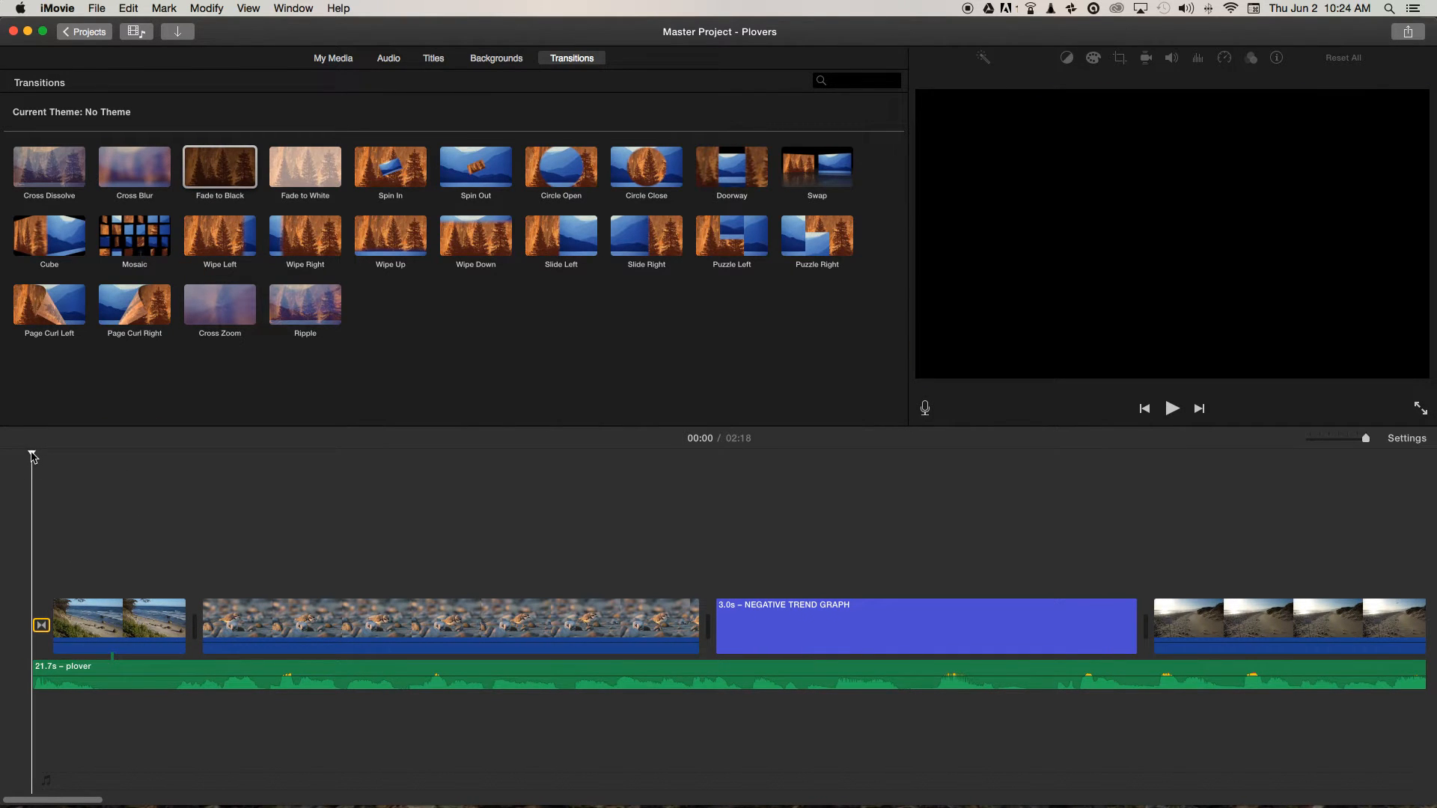
# Lengthen the opening fade on the first beach clip slightly in the Precision Editor
pyautogui.press('space')
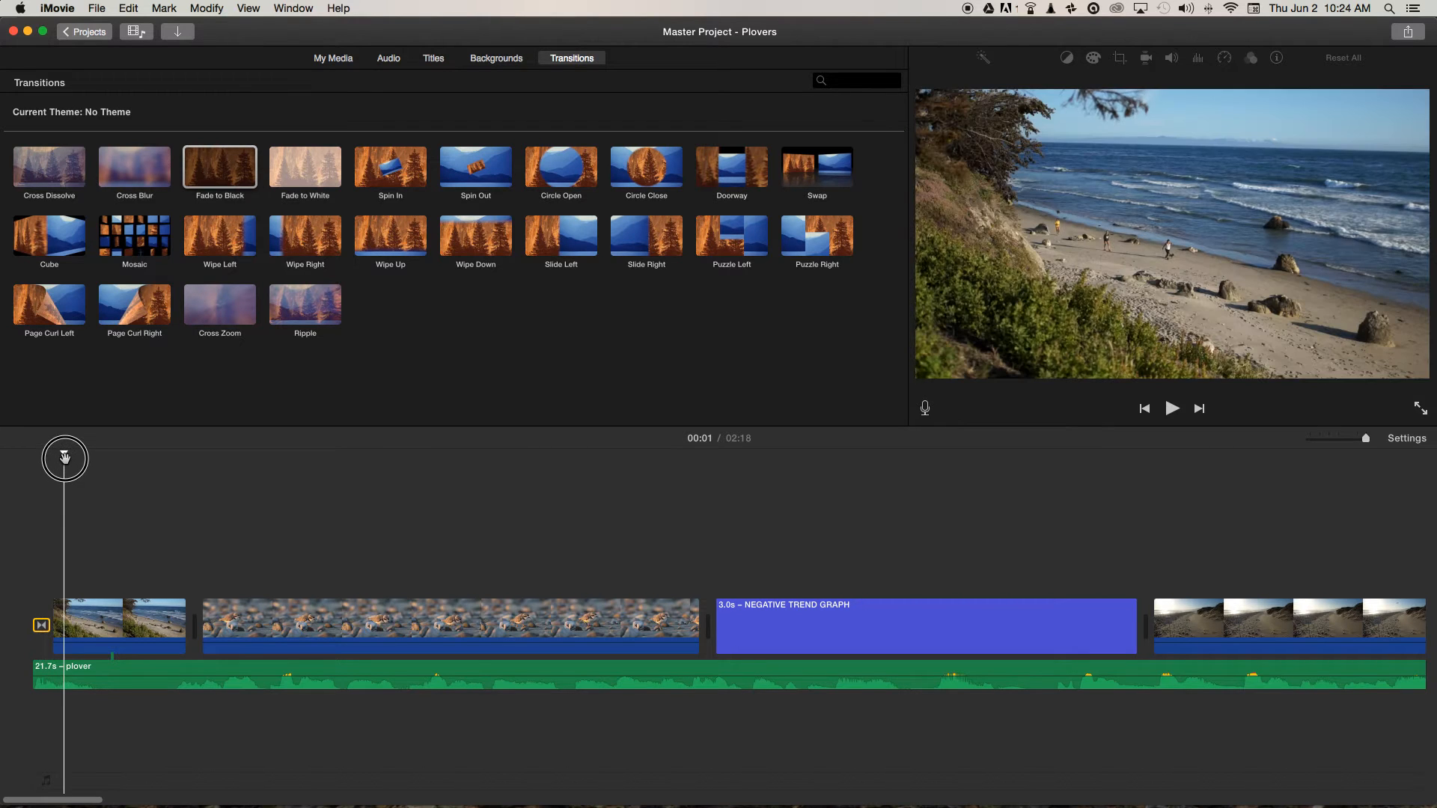
pyautogui.rightClick(39, 629)
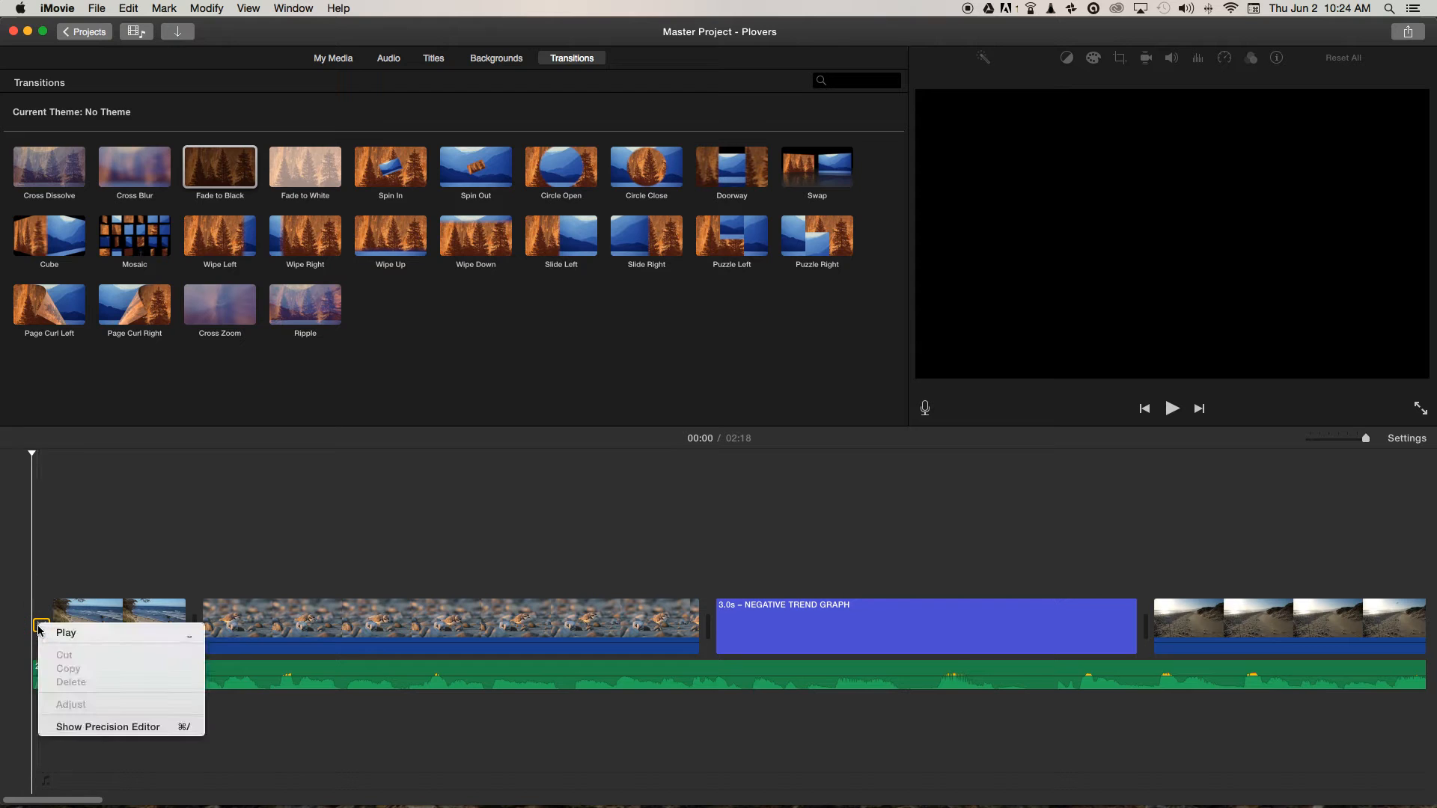
pyautogui.click(67, 726)
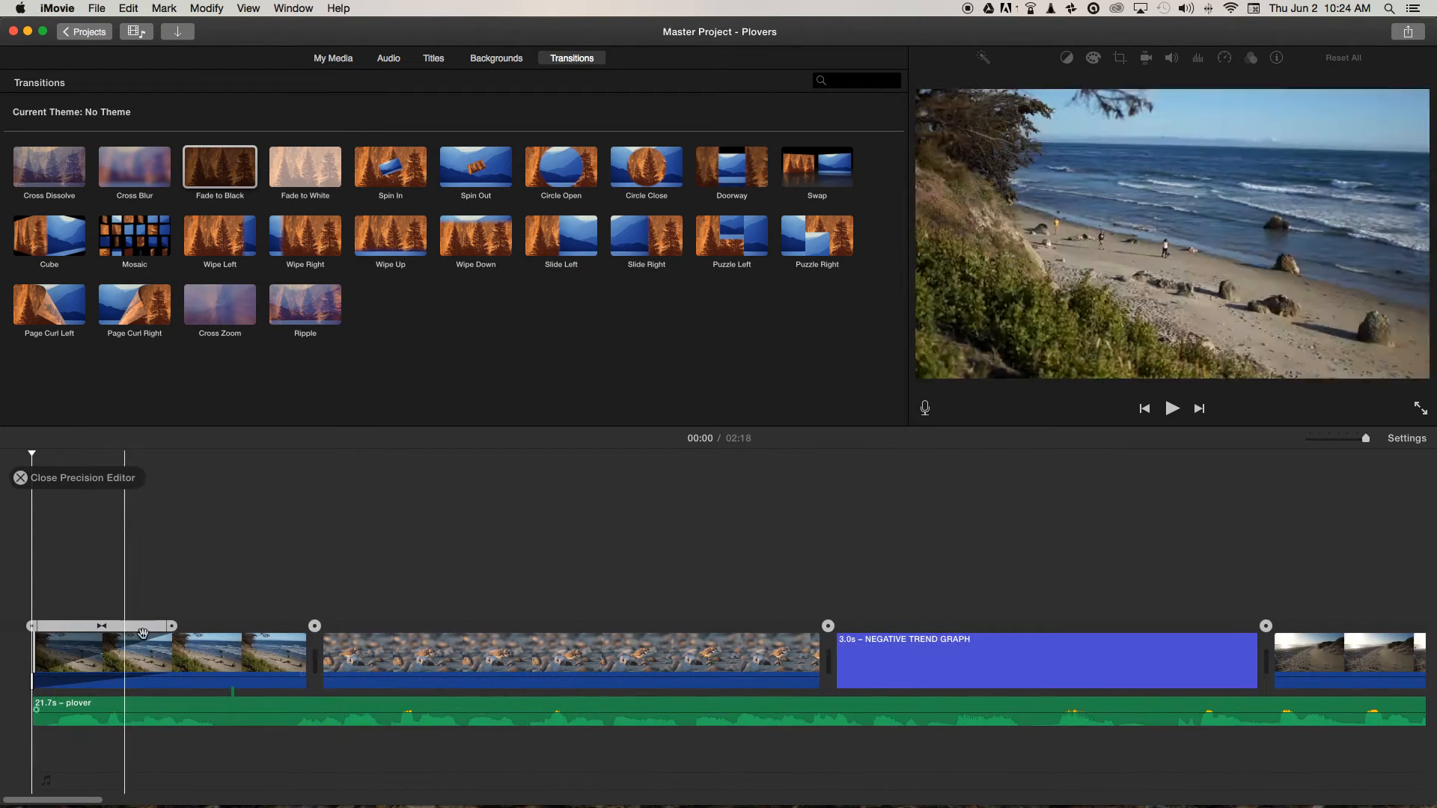
pyautogui.moveTo(172, 631); pyautogui.dragTo(212, 631)
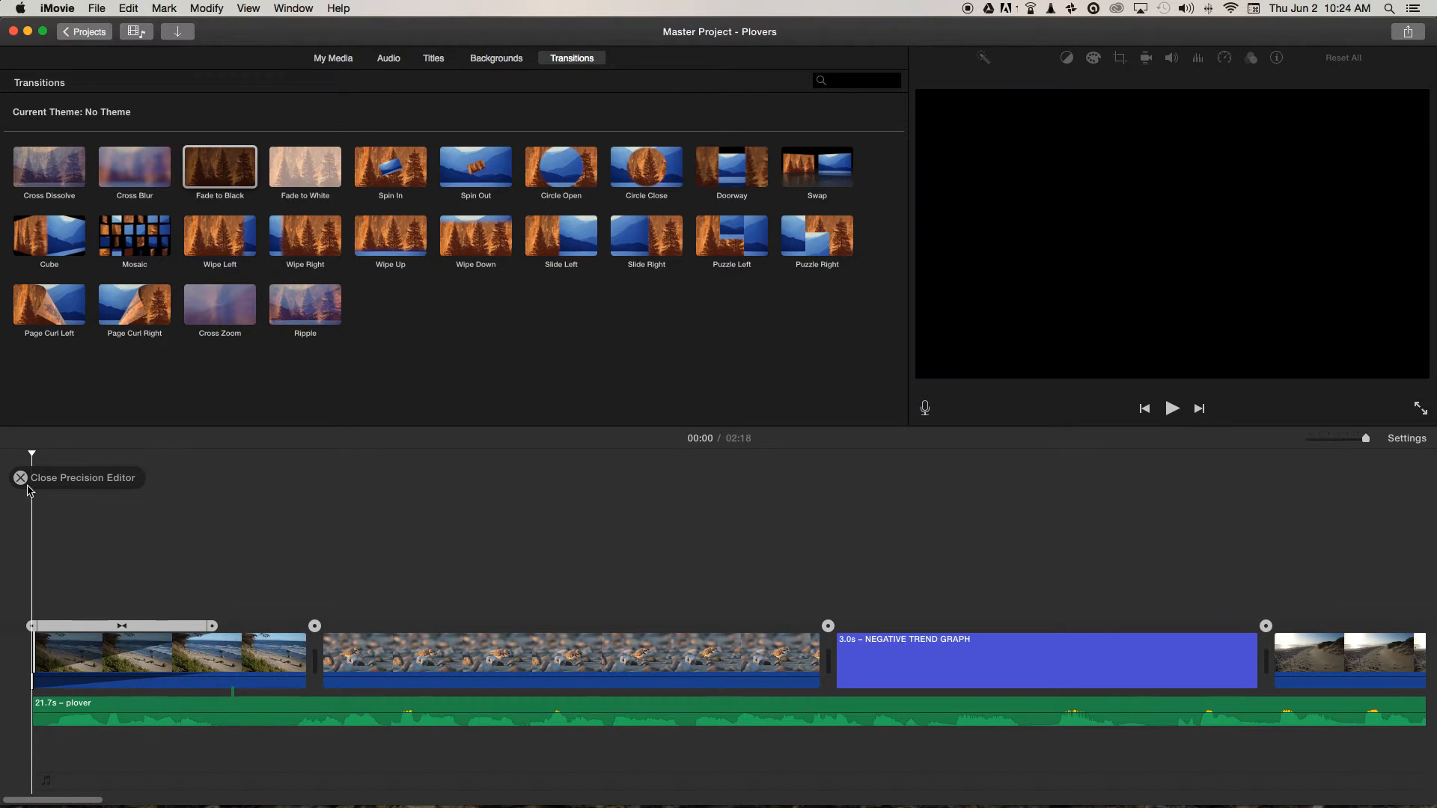
pyautogui.click(21, 479)
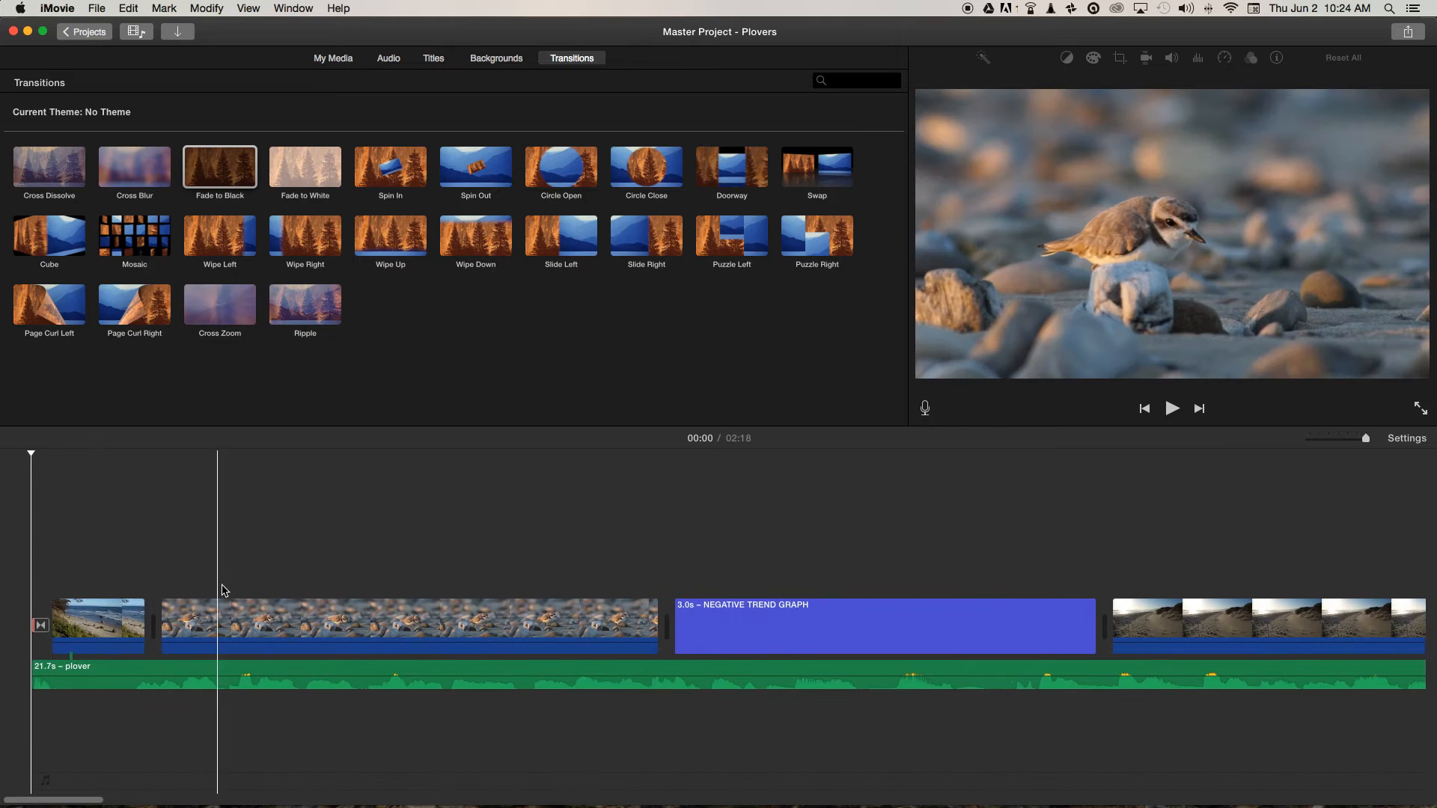
# Add a Fade to Black transition between the beach-sign clip and the walking-man clip, and preview the fade
pyautogui.hscroll(5, 232, 591)
pyautogui.hscroll(10, 238, 588)
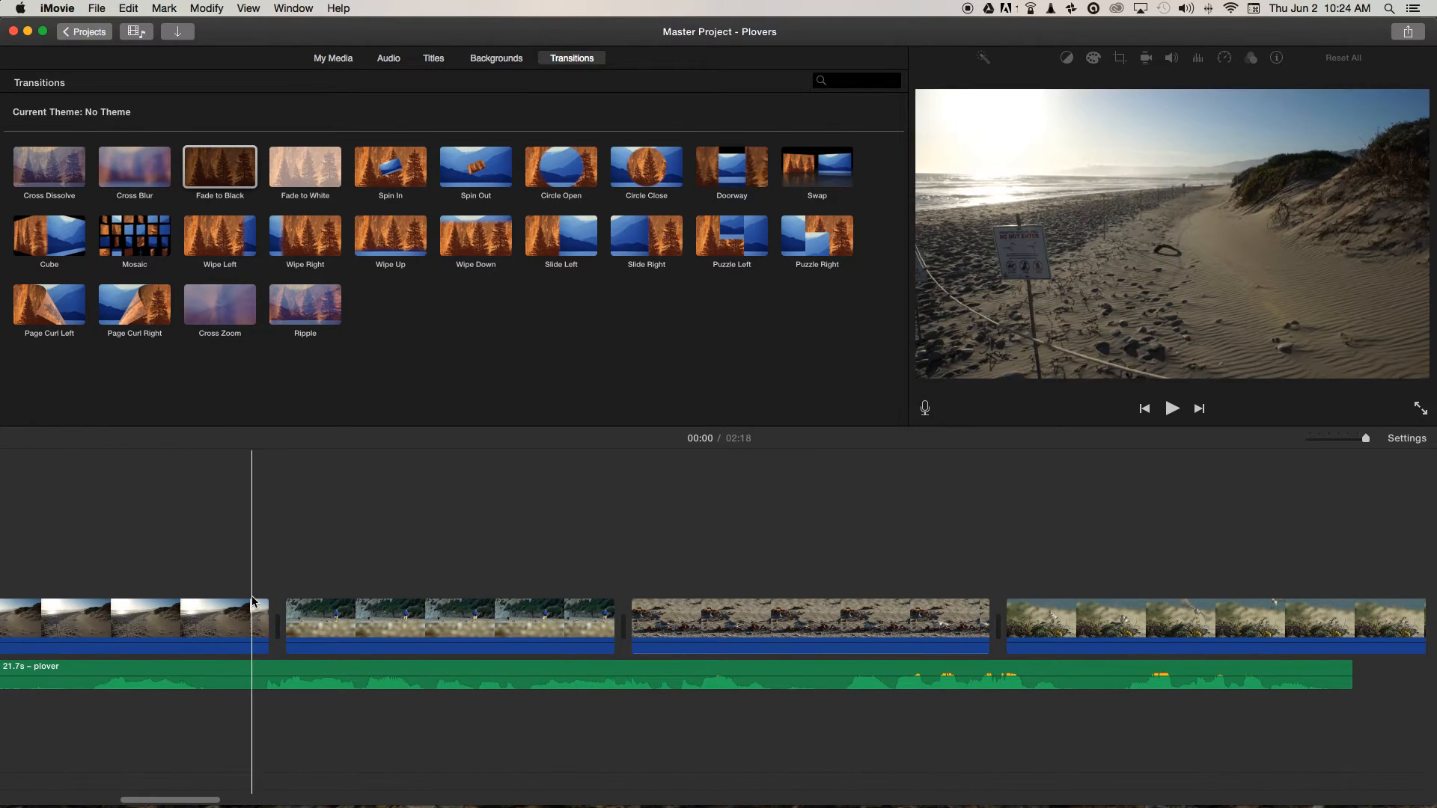
pyautogui.moveTo(209, 168); pyautogui.dragTo(209, 633)
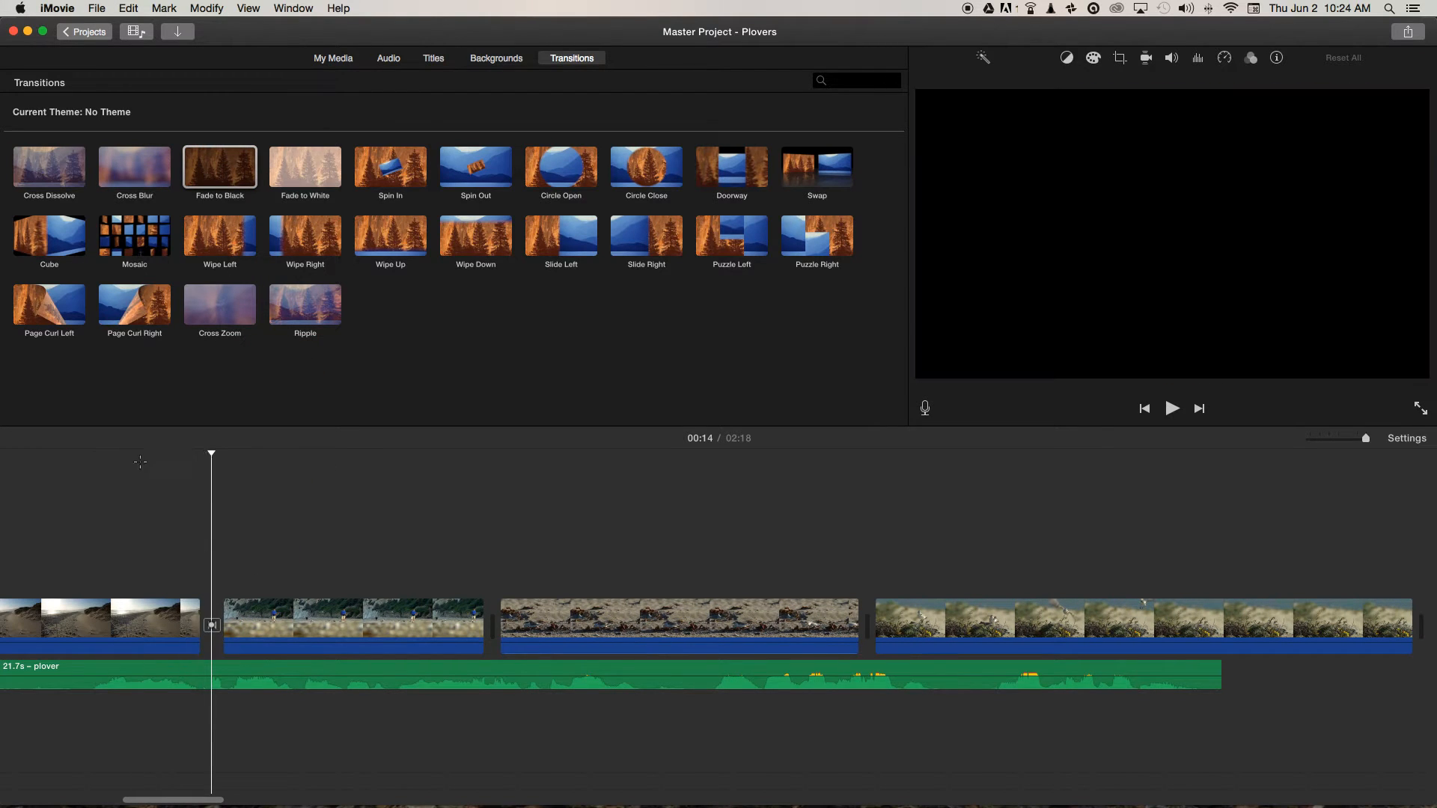
pyautogui.click(134, 457)
pyautogui.press('space')
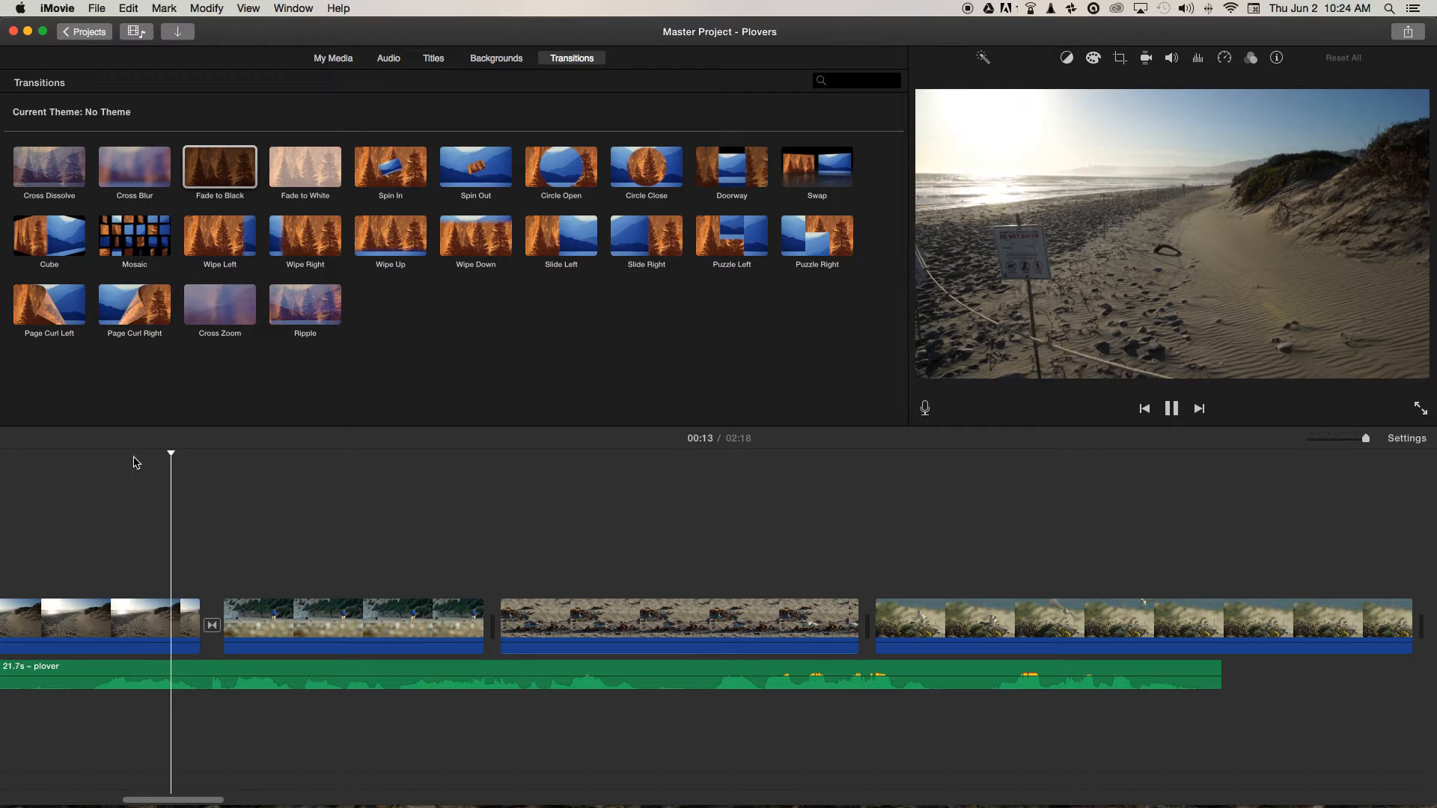
pyautogui.press('space')
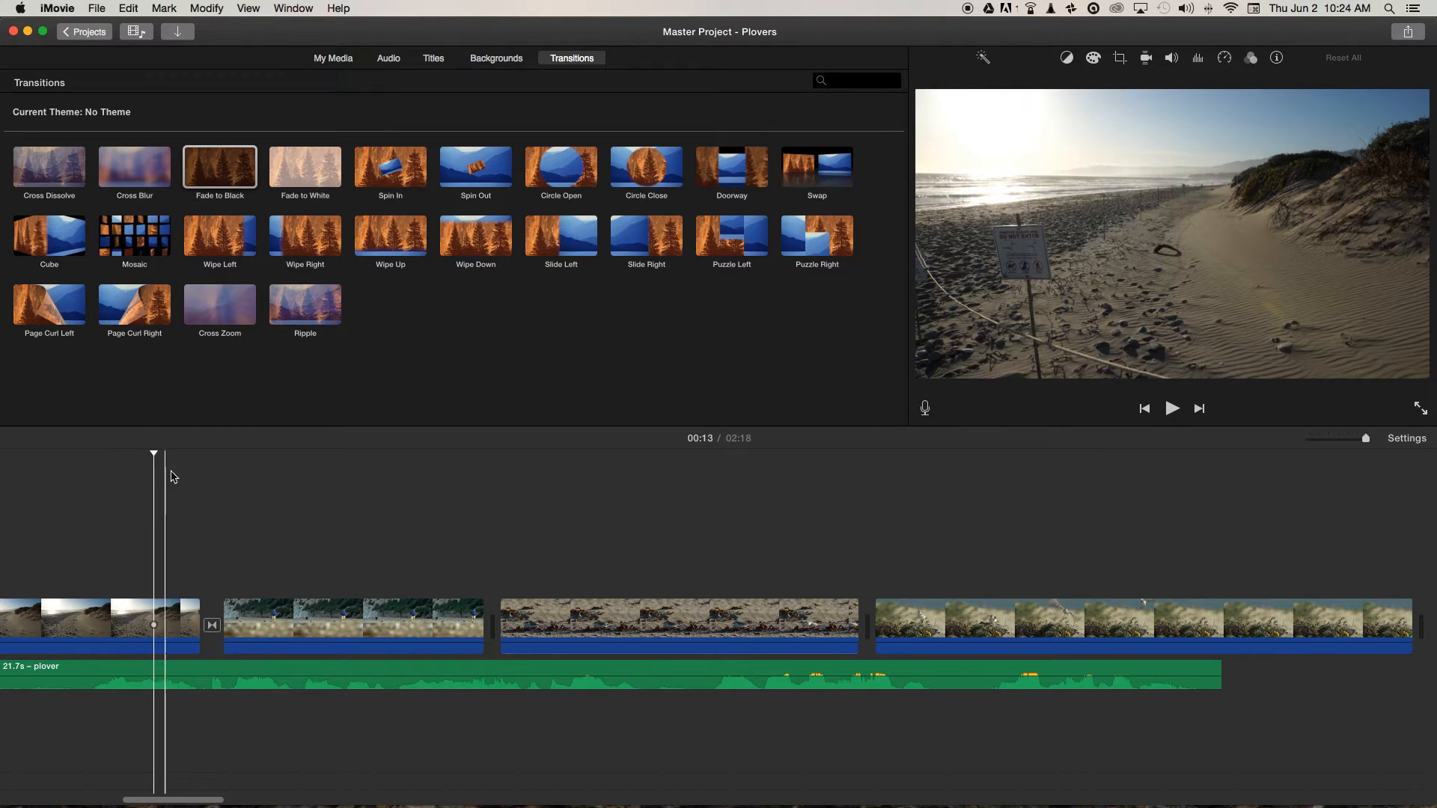
pyautogui.moveTo(171, 453)
pyautogui.mouseDown()
pyautogui.moveTo(234, 453)
pyautogui.moveTo(158, 450)
pyautogui.mouseUp()
pyautogui.hscroll(-2, 177, 505)
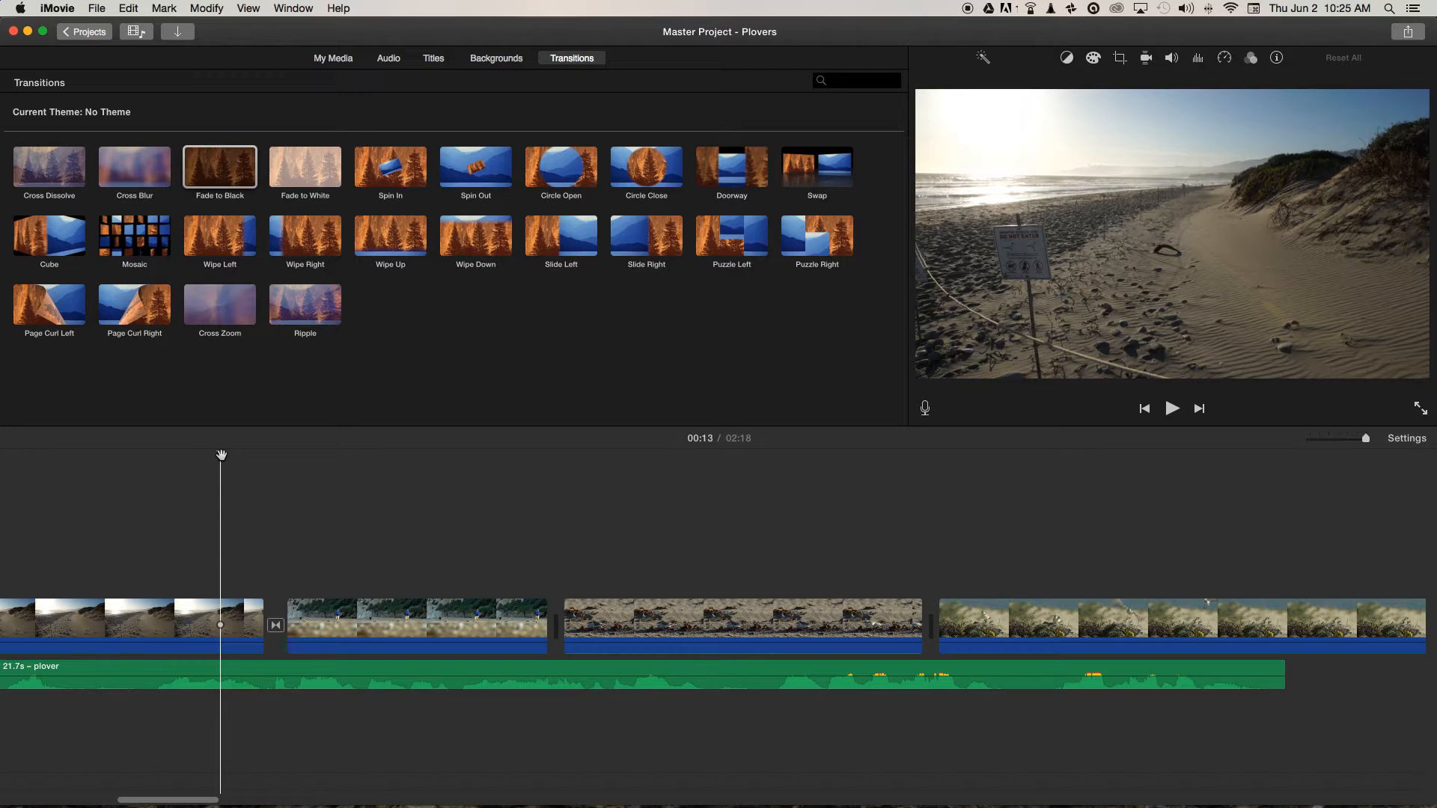
pyautogui.moveTo(222, 454)
pyautogui.mouseDown()
pyautogui.moveTo(297, 453)
pyautogui.moveTo(199, 453)
pyautogui.moveTo(302, 462)
pyautogui.moveTo(226, 466)
pyautogui.mouseUp()
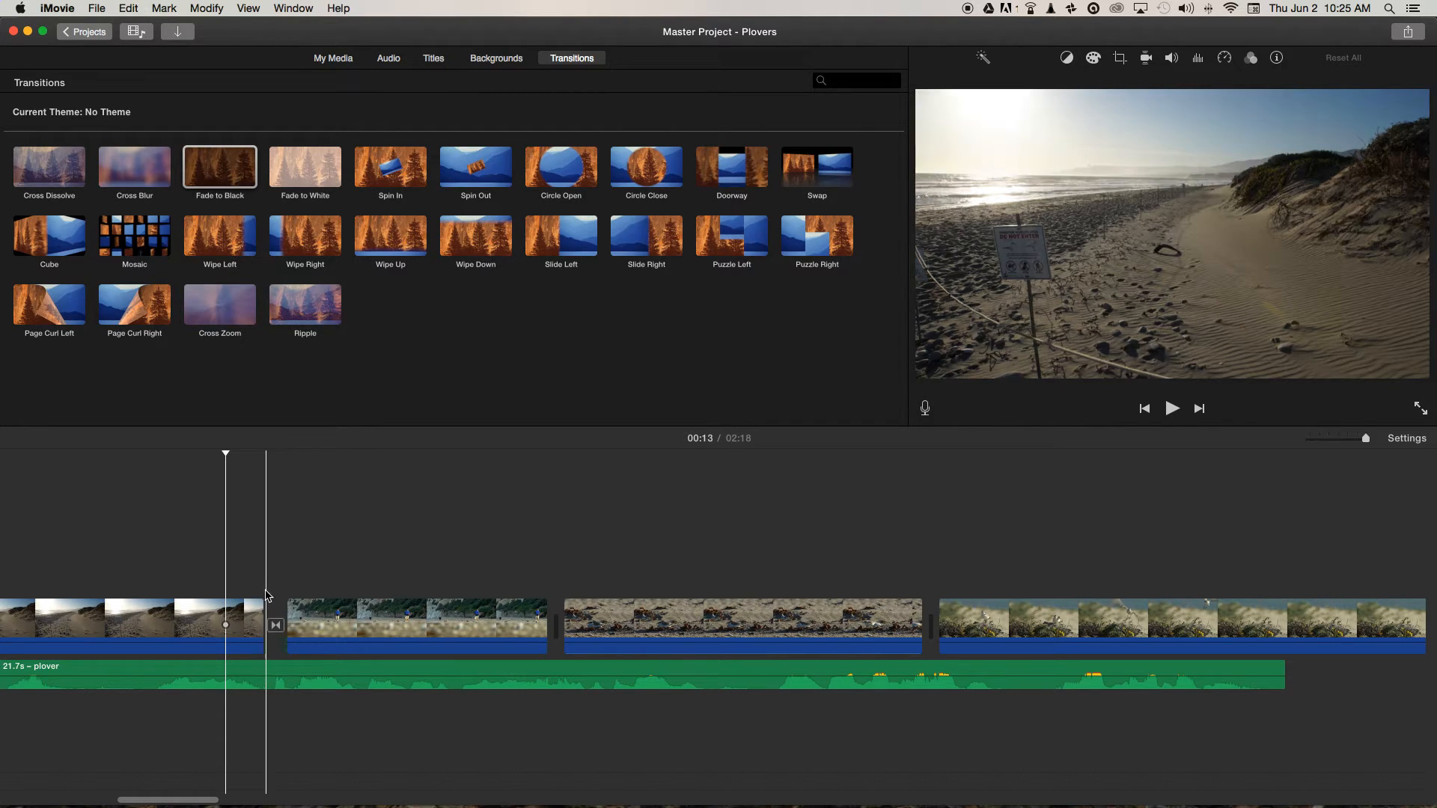
# Slightly lengthen the fade between the beach-sign and walking-man clips in the Precision Editor
pyautogui.rightClick(276, 626)
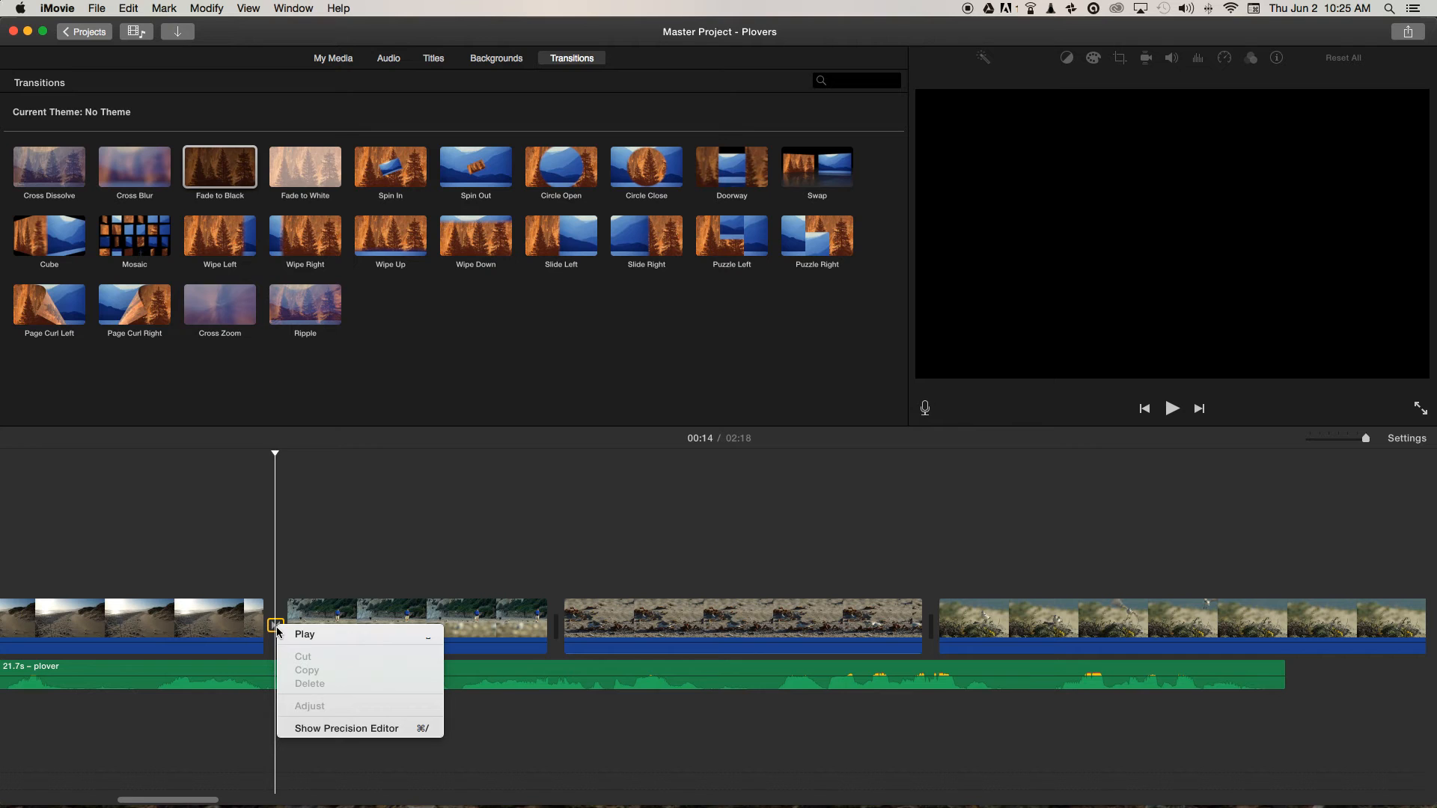
pyautogui.click(312, 723)
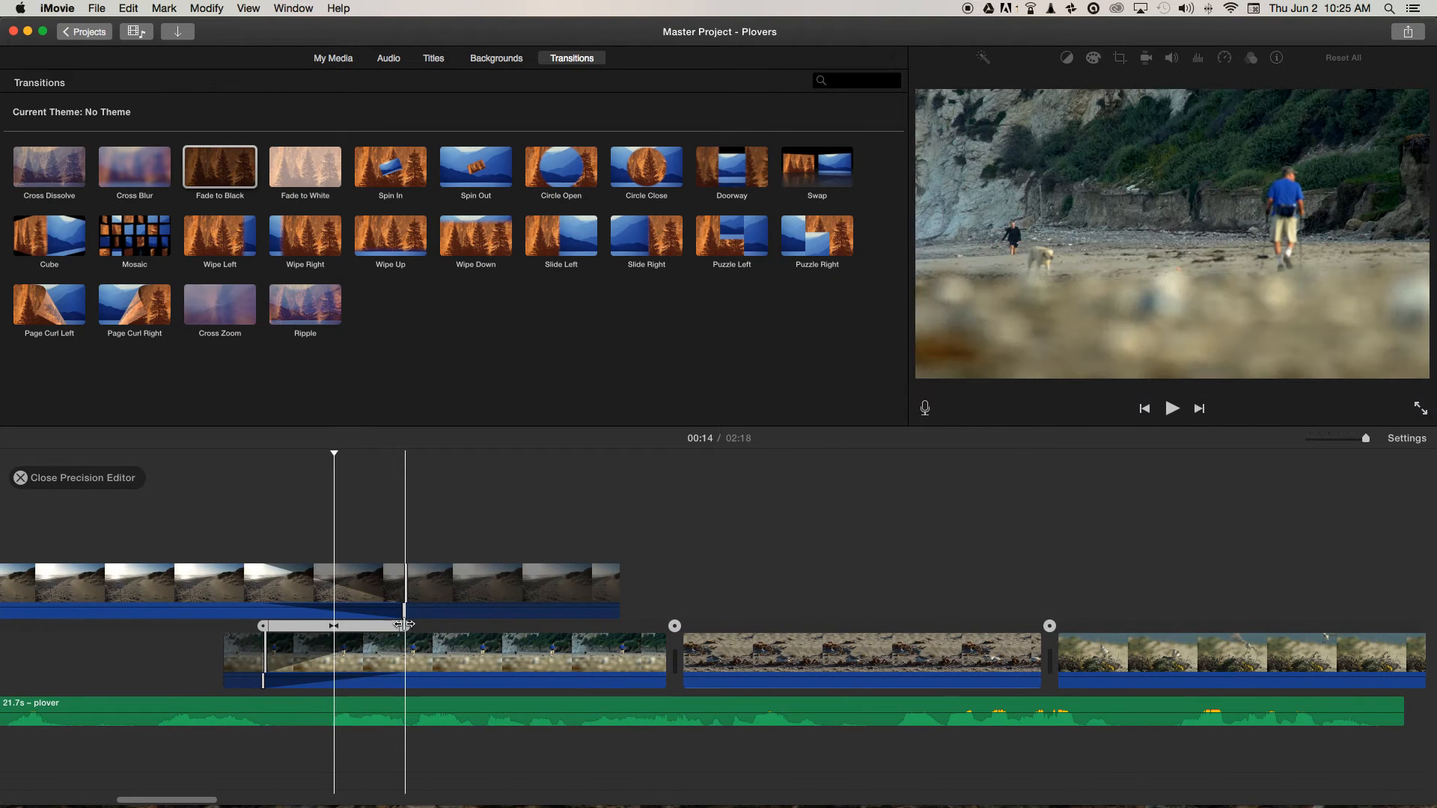
pyautogui.moveTo(405, 626); pyautogui.dragTo(450, 625)
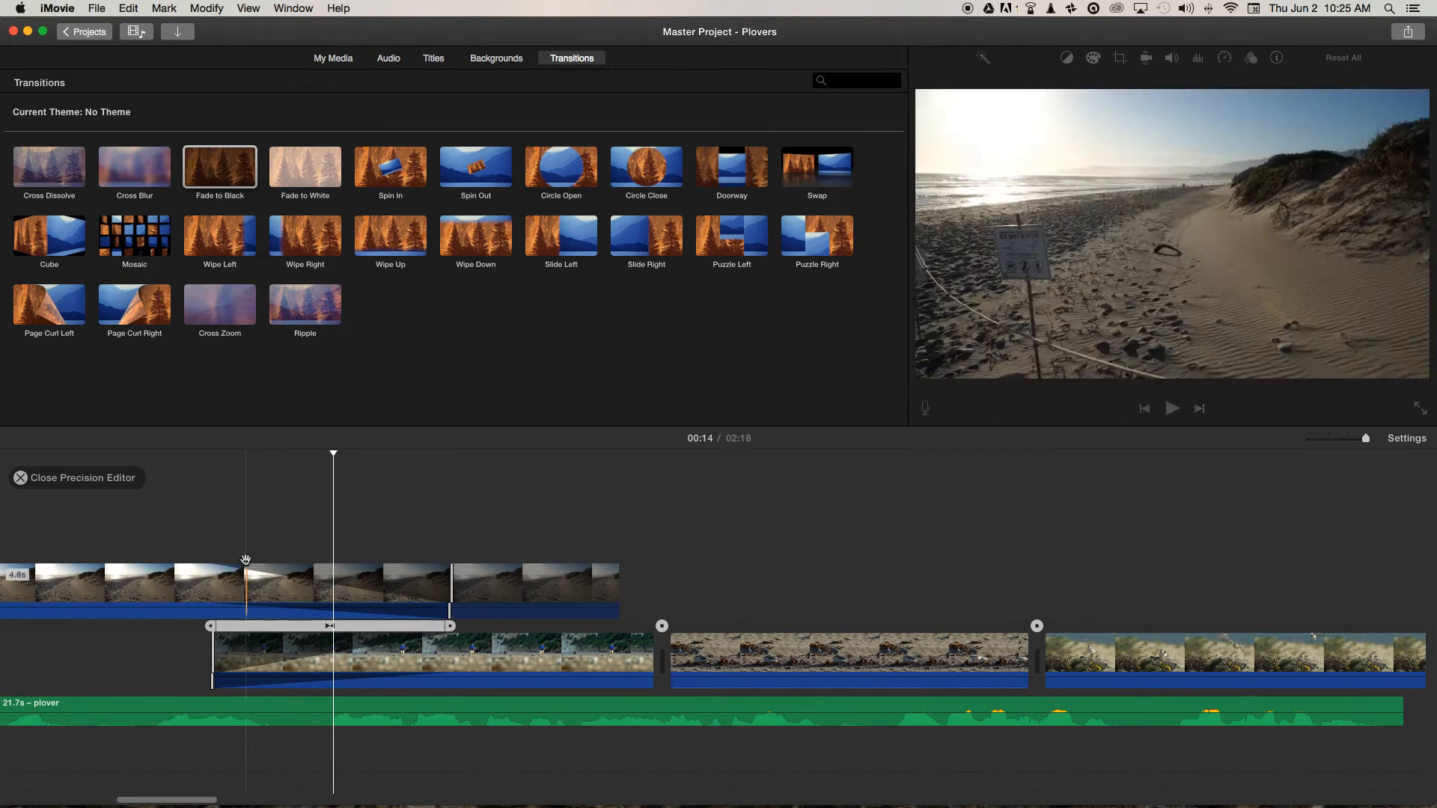
pyautogui.moveTo(210, 626); pyautogui.dragTo(247, 630)
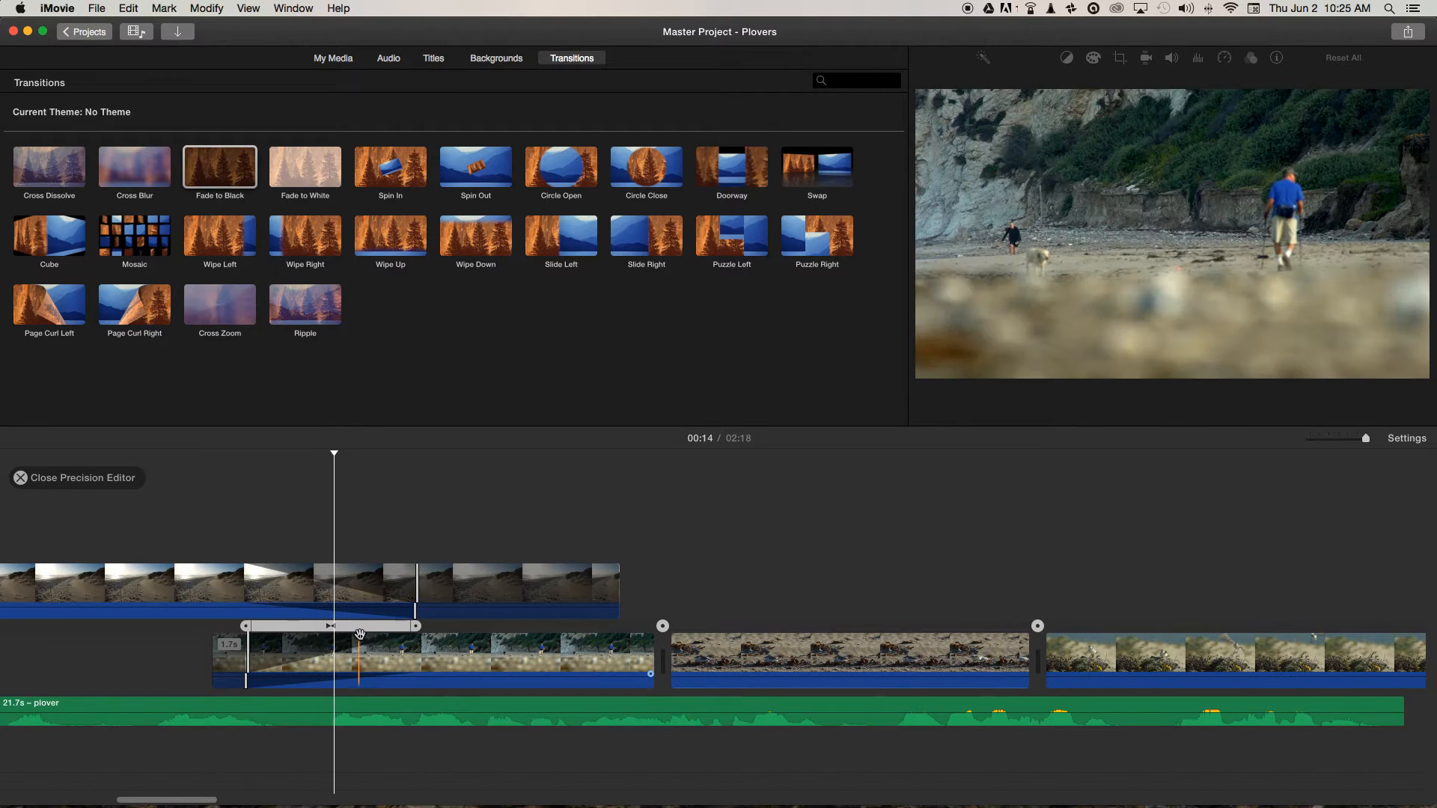
pyautogui.moveTo(416, 626); pyautogui.dragTo(455, 627)
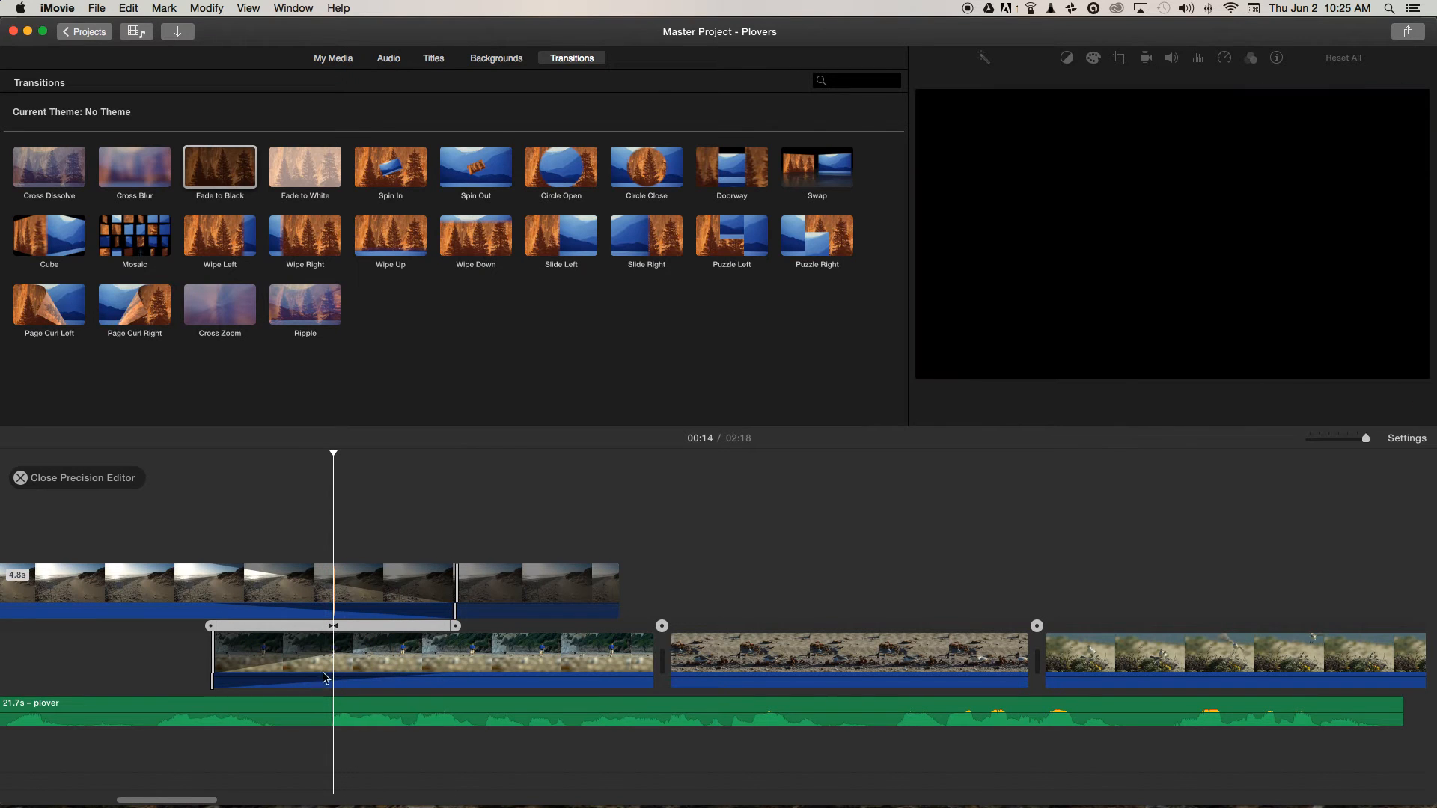
pyautogui.moveTo(211, 626); pyautogui.dragTo(246, 625)
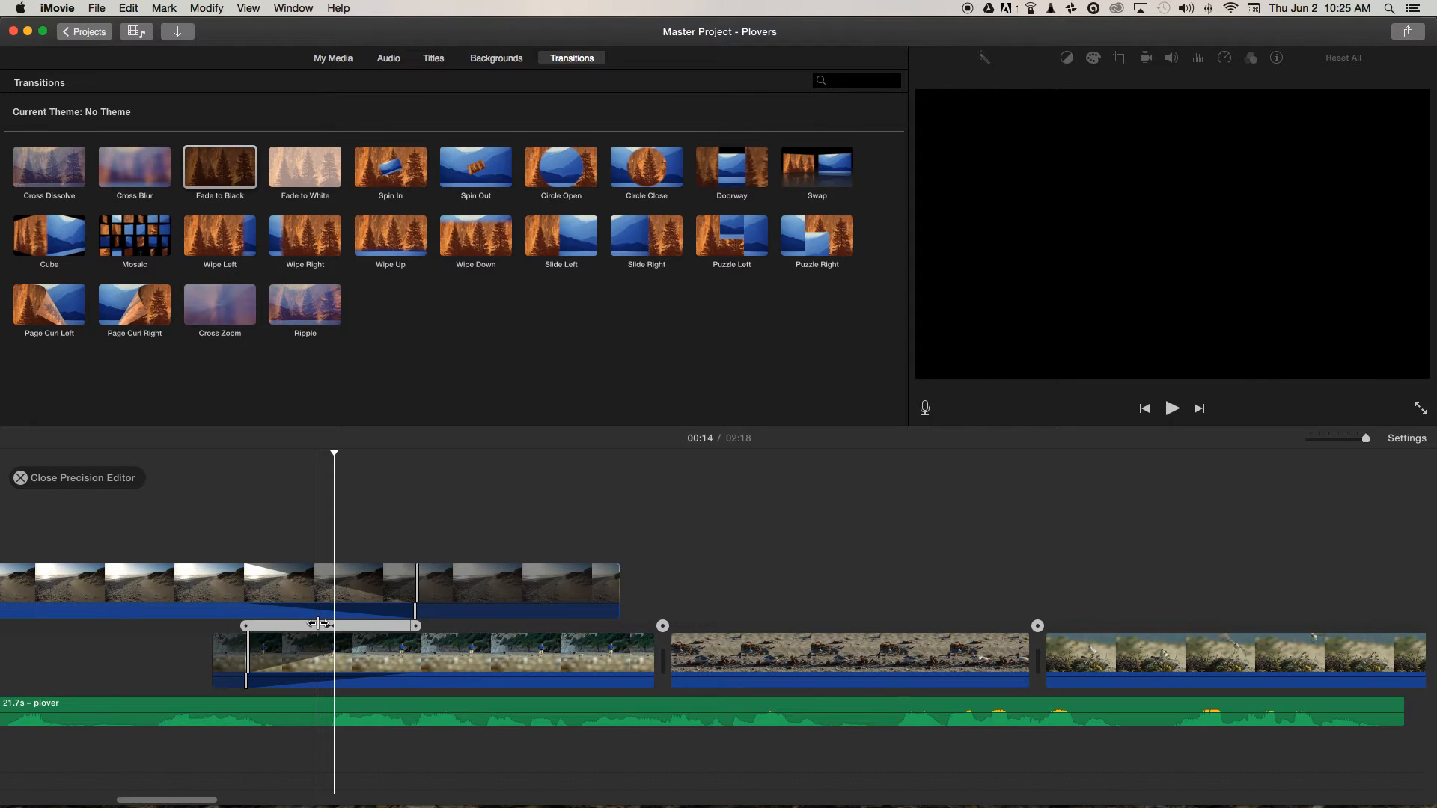
pyautogui.click(20, 479)
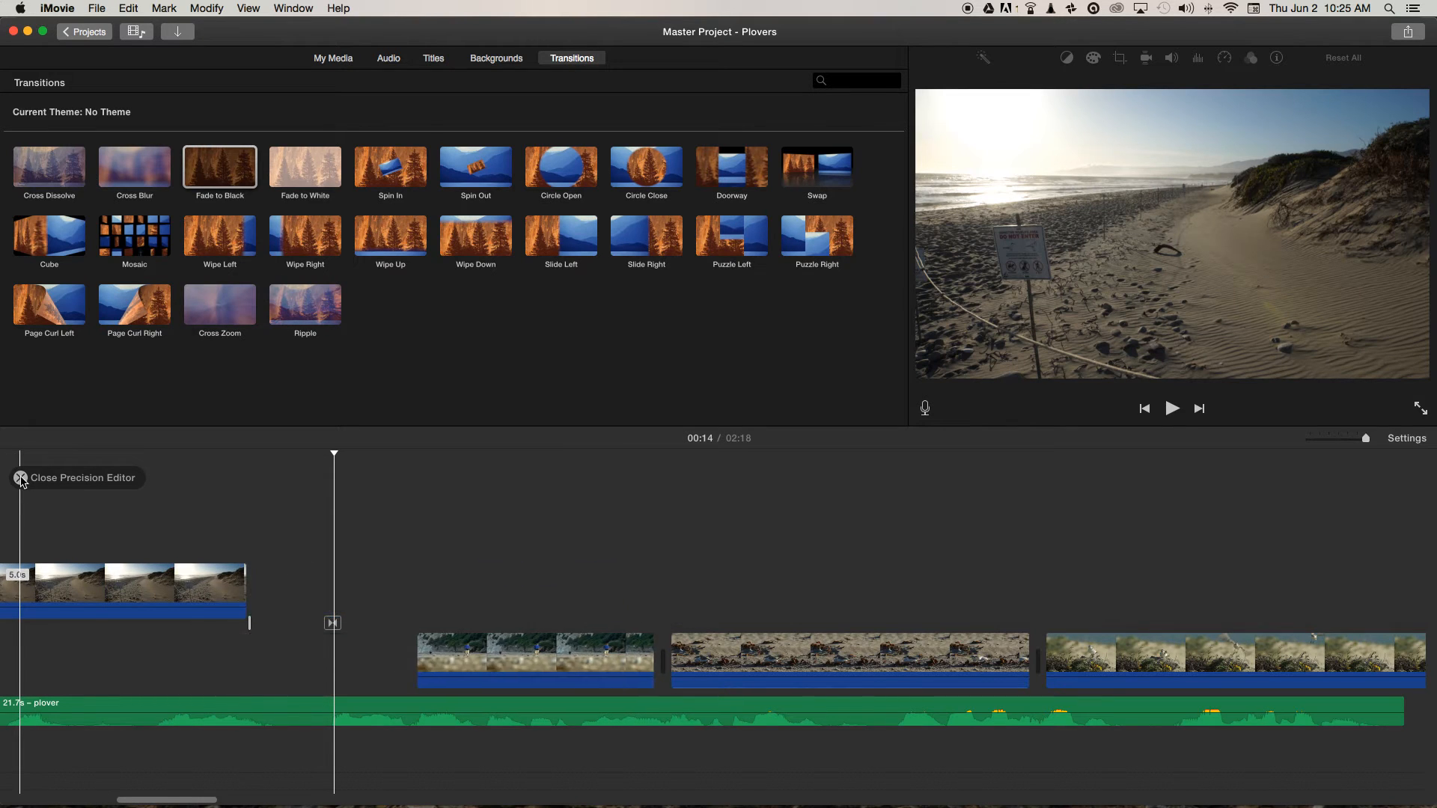
# Insert a Black background after the walking-man clip and trim it to a brief clip of under one second
pyautogui.moveTo(258, 455); pyautogui.dragTo(474, 468)
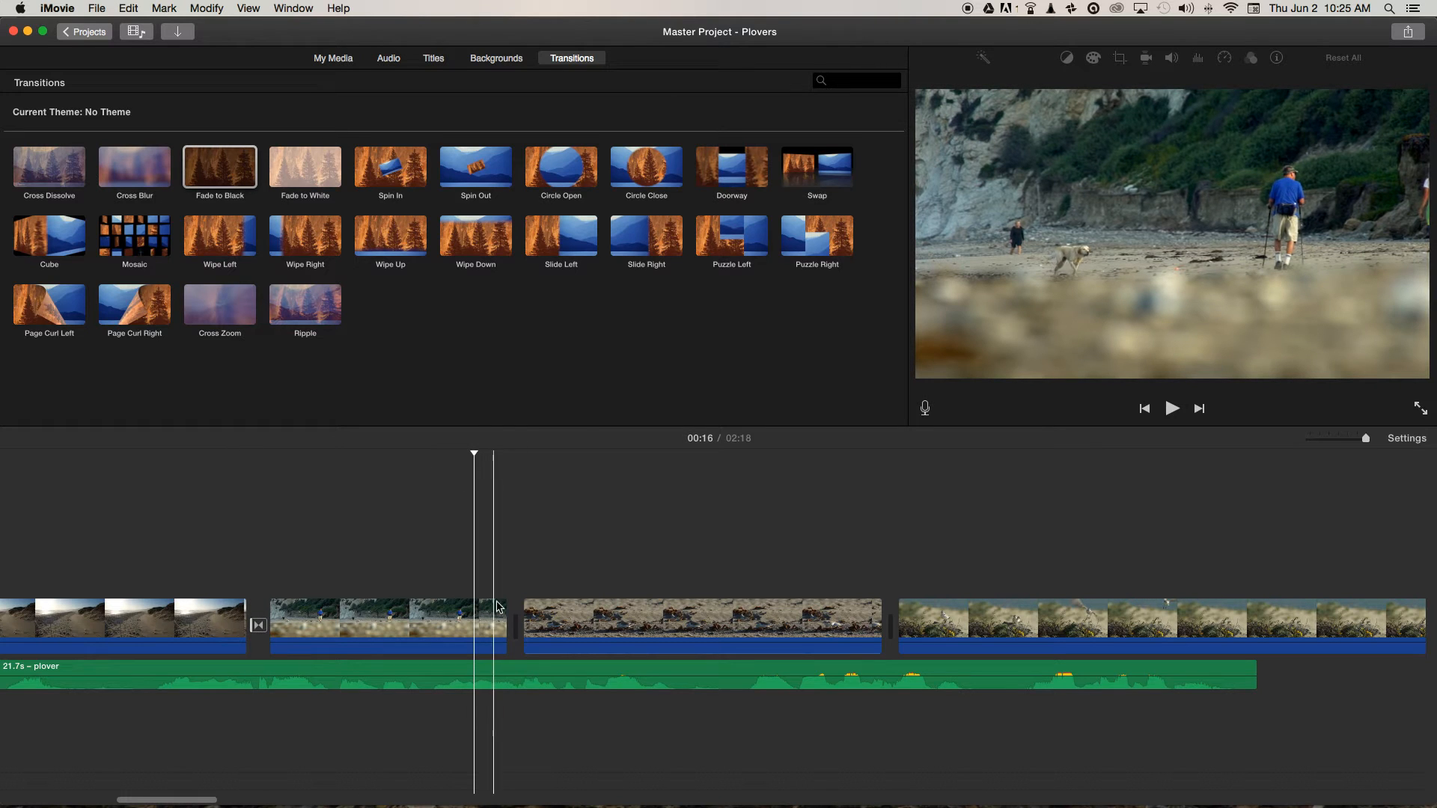
pyautogui.click(507, 63)
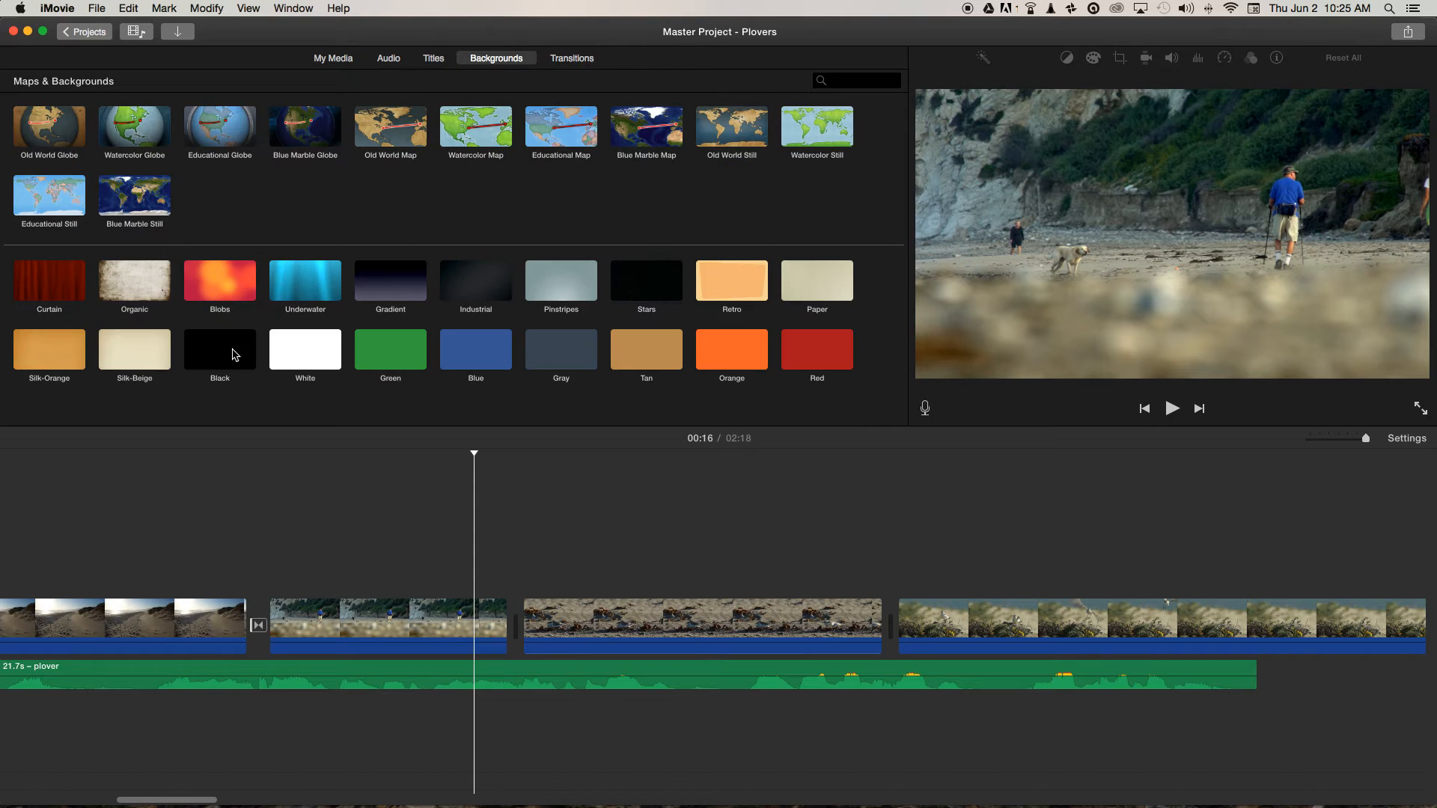
pyautogui.moveTo(225, 348); pyautogui.dragTo(510, 621)
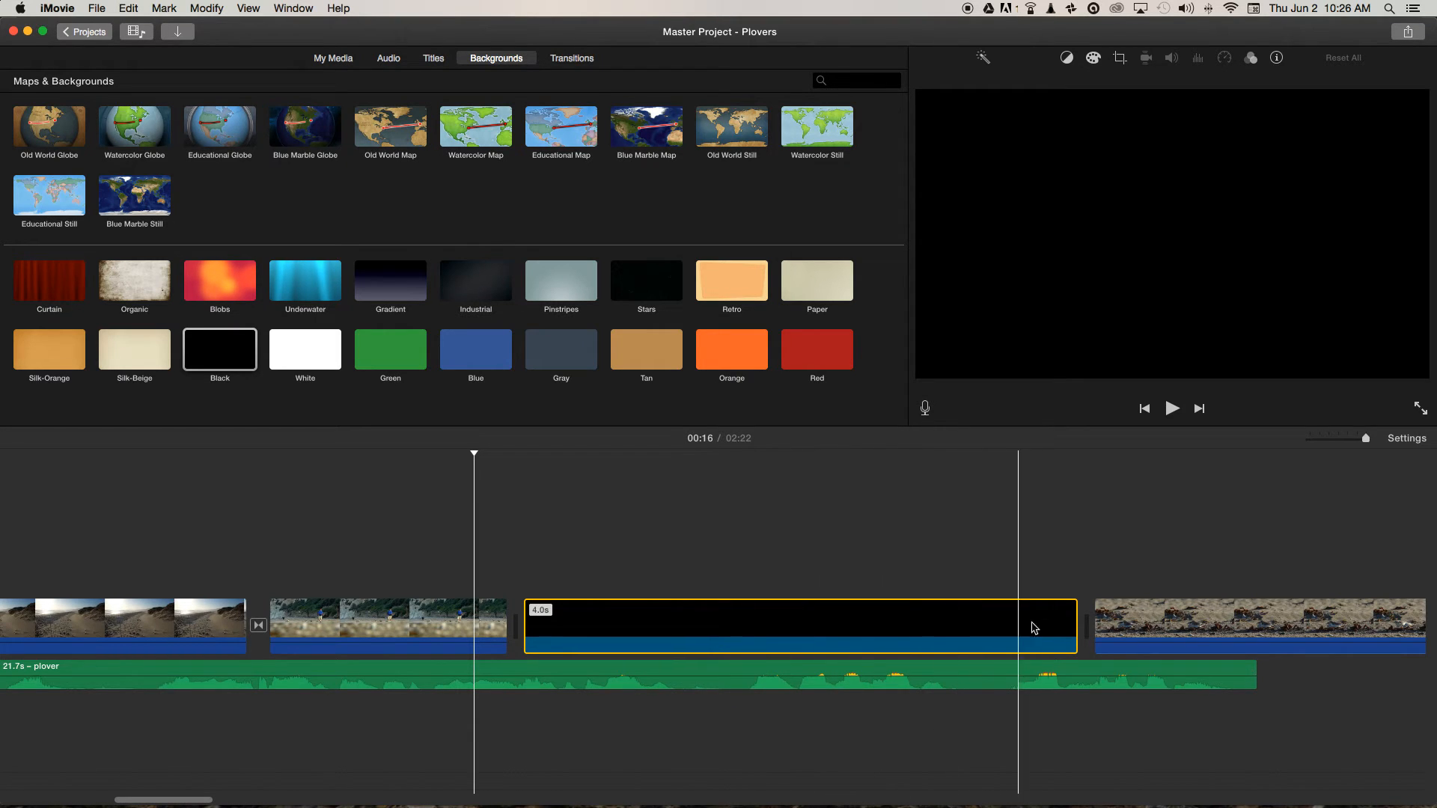
pyautogui.moveTo(1071, 618); pyautogui.dragTo(597, 629)
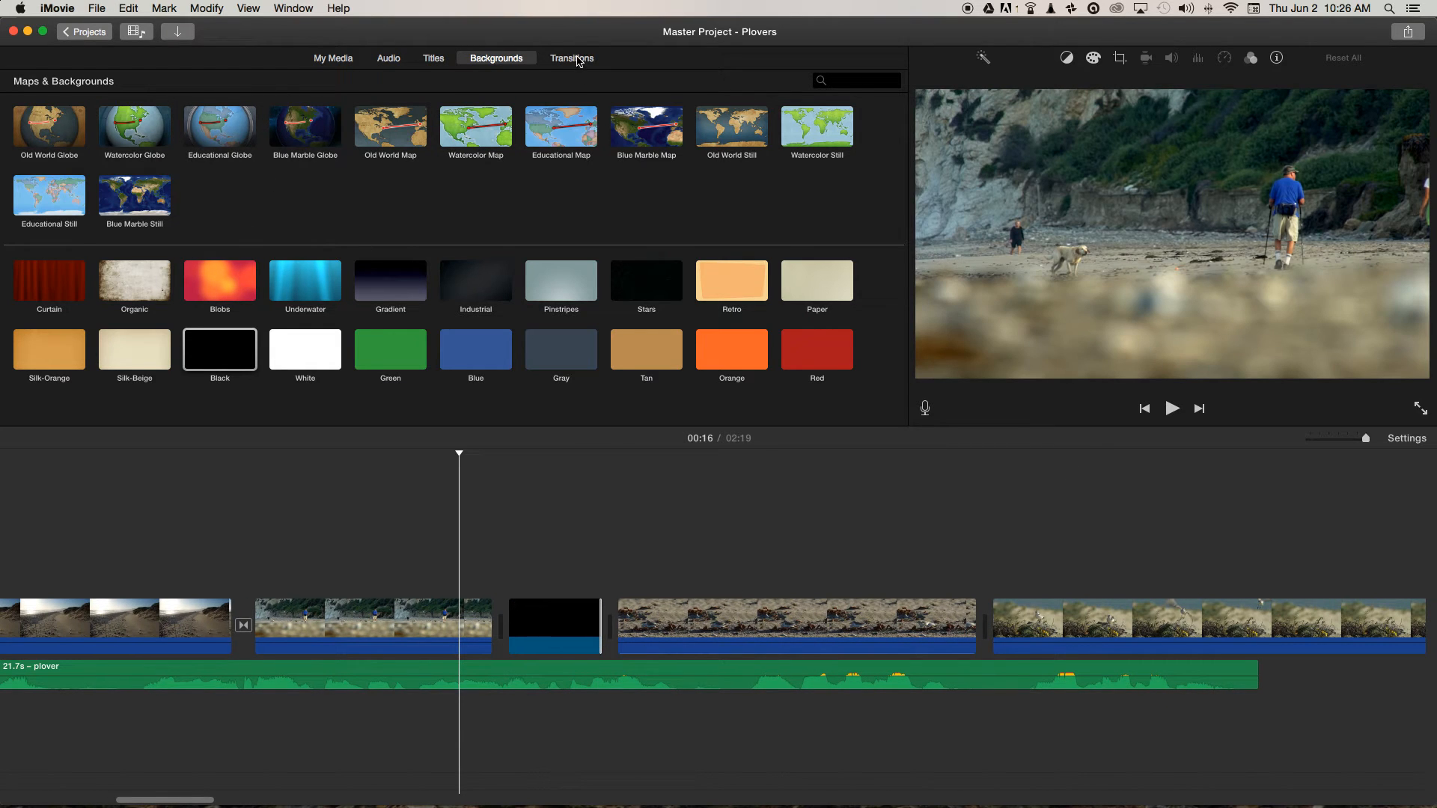
# Add Fade to Black transitions before and after the short black clip
pyautogui.click(576, 60)
pyautogui.moveTo(230, 177)
pyautogui.mouseDown()
pyautogui.moveTo(497, 577)
pyautogui.moveTo(417, 633)
pyautogui.moveTo(431, 629)
pyautogui.mouseUp()
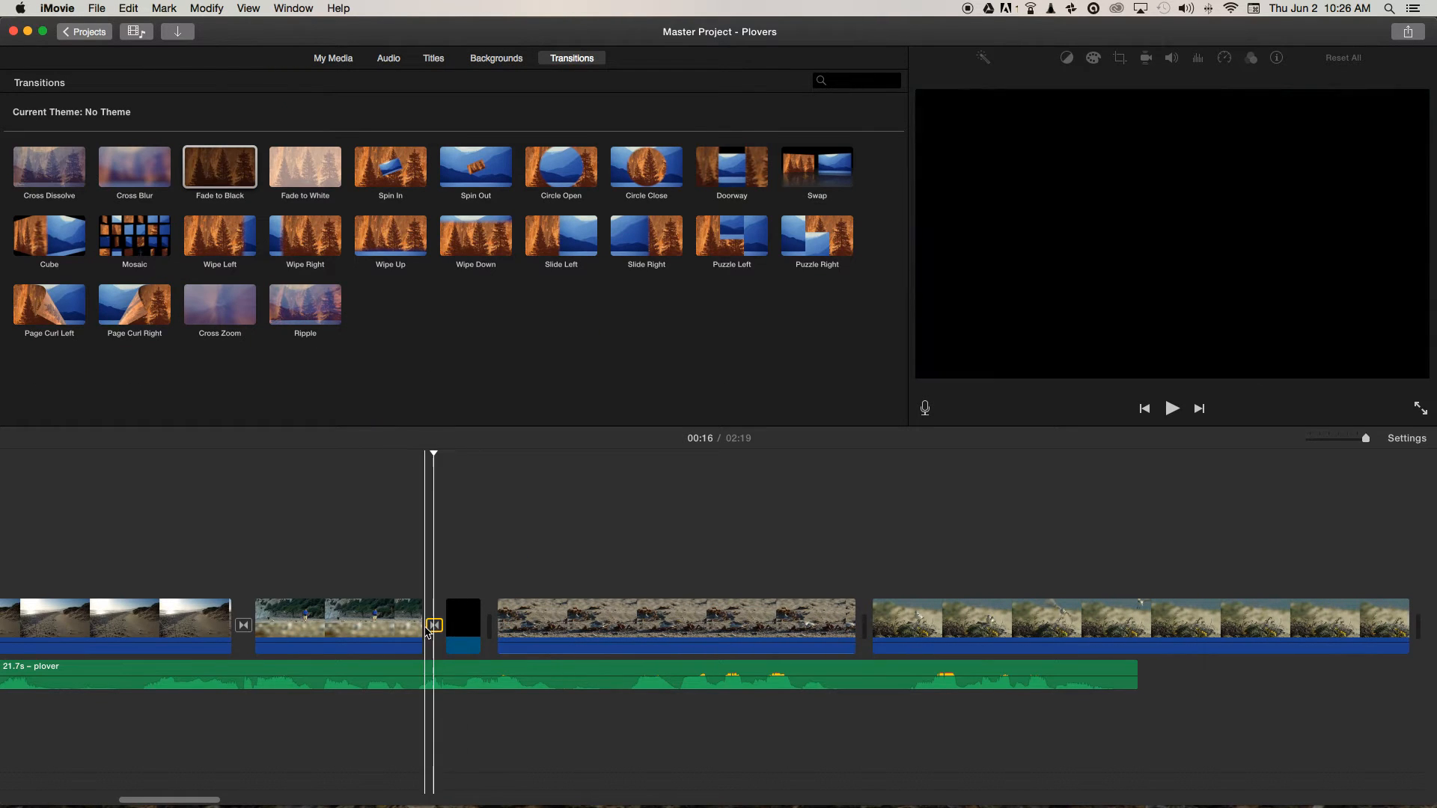
pyautogui.moveTo(220, 167)
pyautogui.mouseDown()
pyautogui.moveTo(417, 471)
pyautogui.moveTo(488, 628)
pyautogui.moveTo(497, 617)
pyautogui.moveTo(487, 627)
pyautogui.moveTo(401, 427)
pyautogui.moveTo(235, 174)
pyautogui.mouseUp()
pyautogui.moveTo(476, 620); pyautogui.dragTo(538, 619)
pyautogui.moveTo(227, 168); pyautogui.dragTo(506, 635)
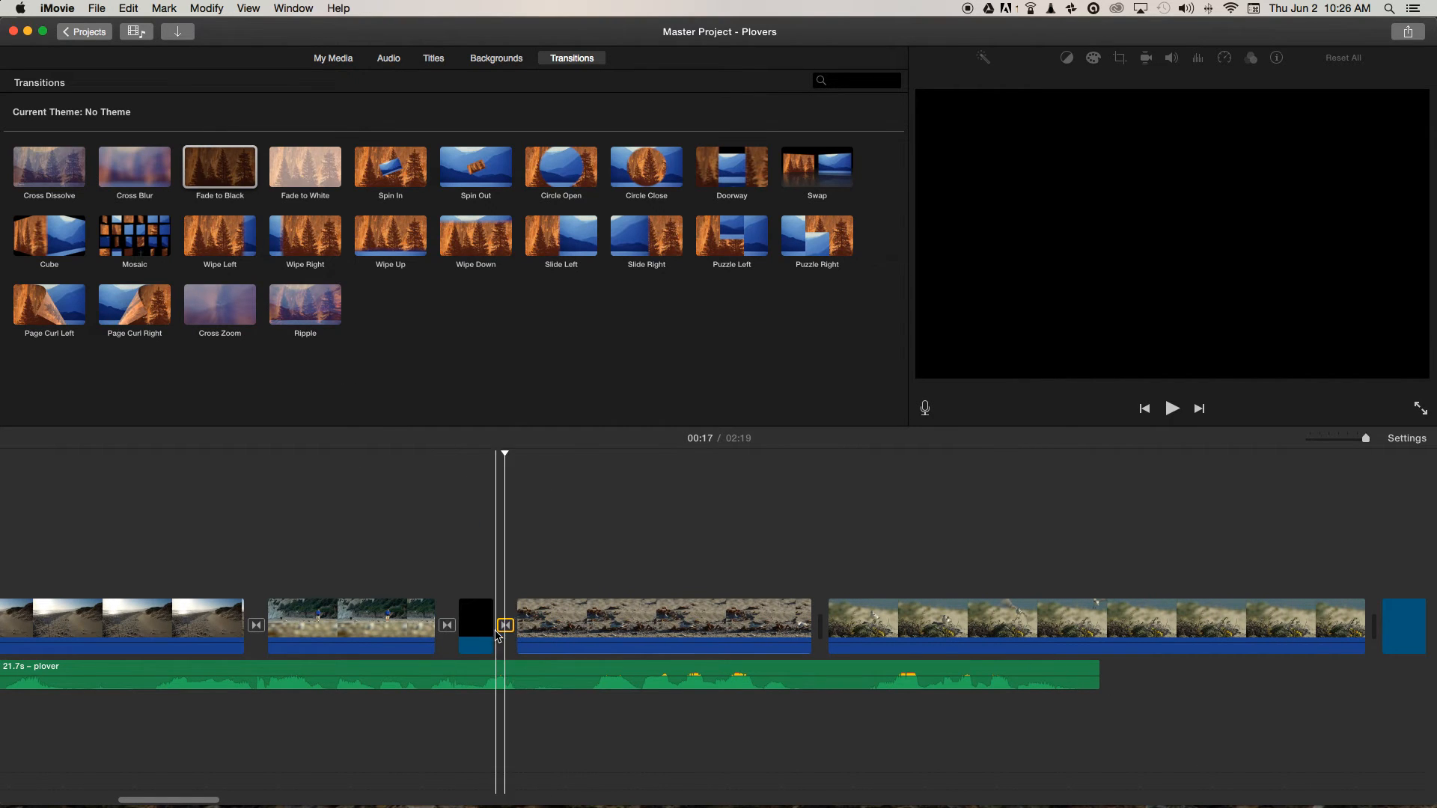
# Lengthen the fade from the walking-man clip into black and shift it earlier in the Precision Editor
pyautogui.click(503, 454)
pyautogui.moveTo(503, 454); pyautogui.dragTo(421, 455)
pyautogui.rightClick(447, 634)
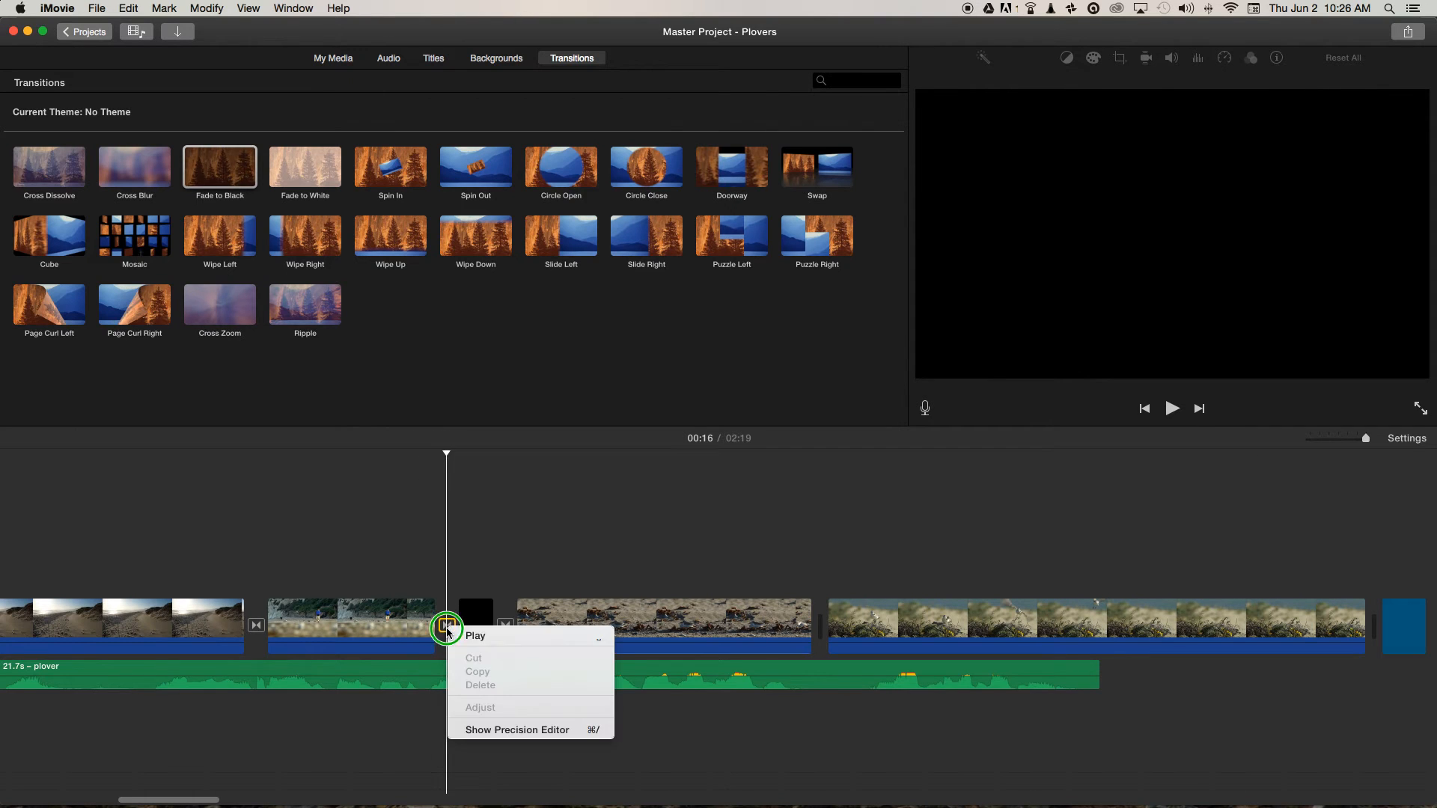
pyautogui.click(513, 731)
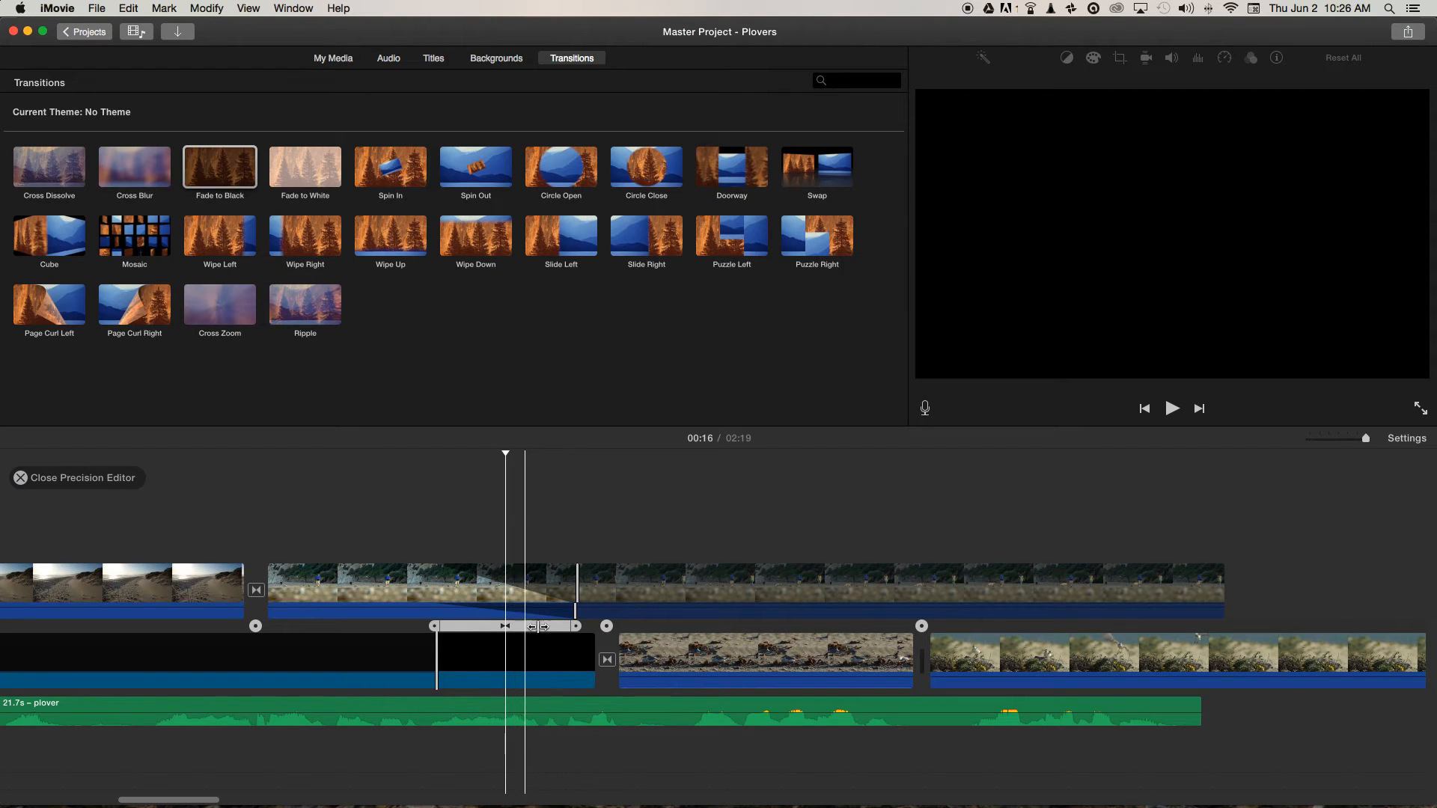
pyautogui.moveTo(576, 626); pyautogui.dragTo(631, 626)
pyautogui.click(23, 477)
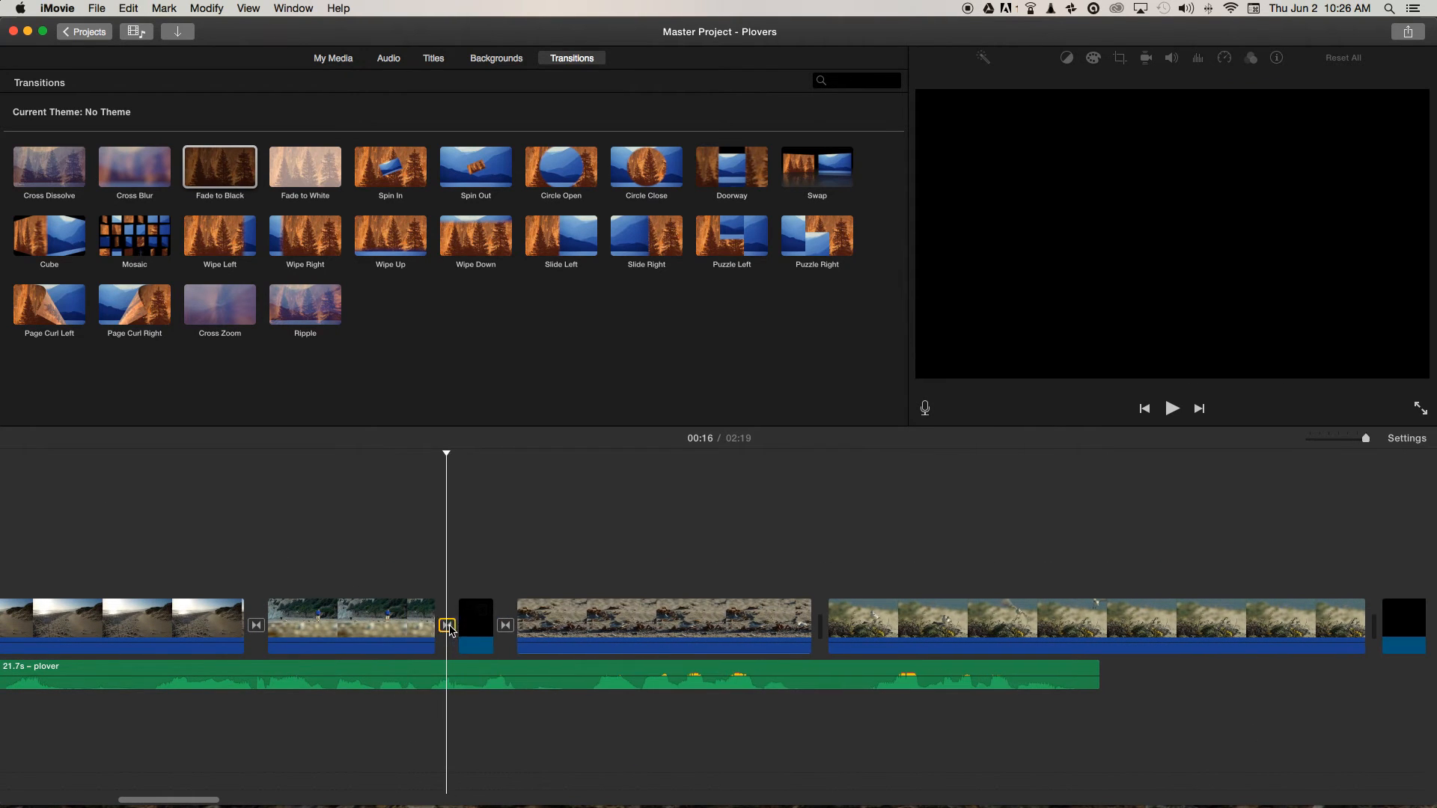
pyautogui.rightClick(449, 628)
pyautogui.click(487, 727)
pyautogui.moveTo(507, 629); pyautogui.dragTo(551, 626)
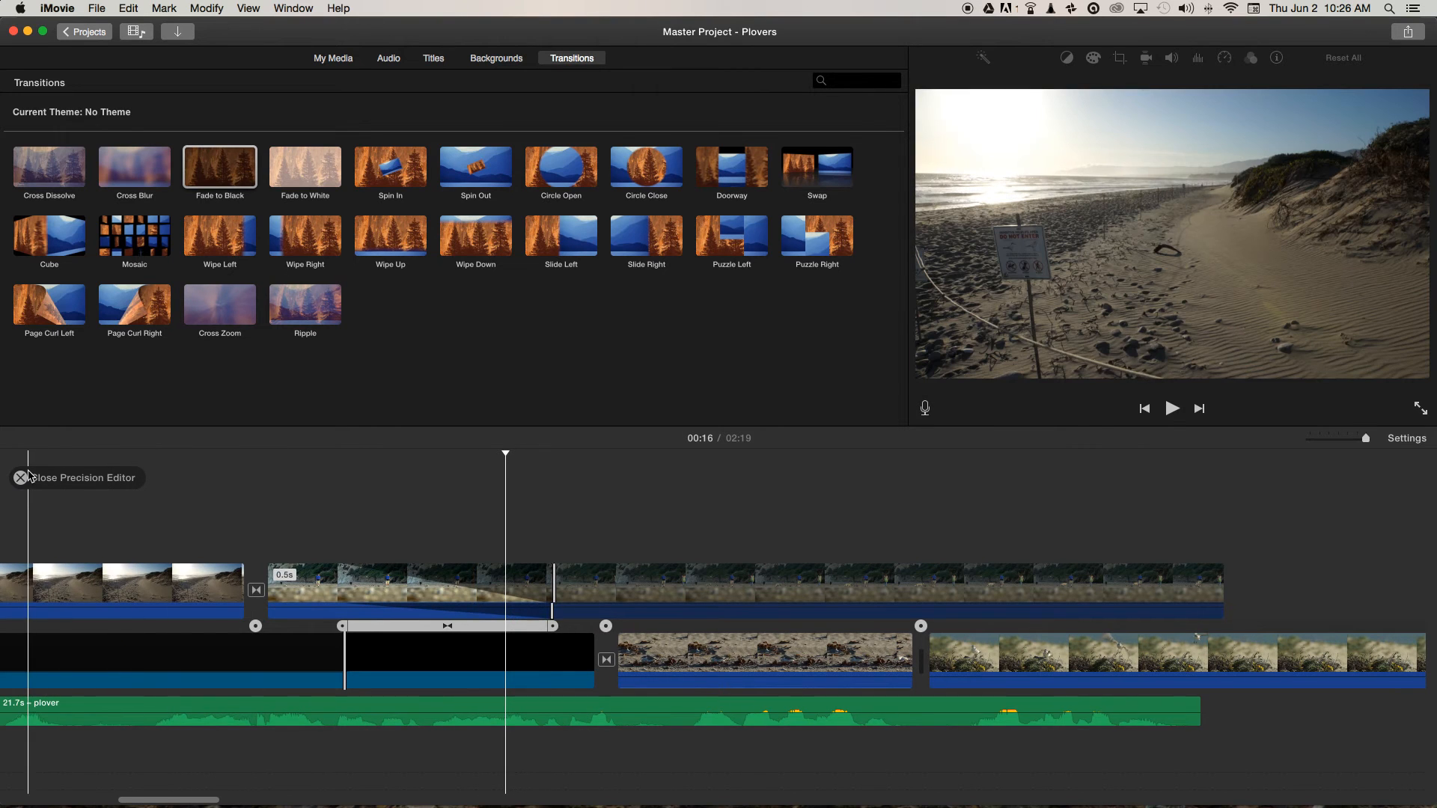
pyautogui.click(21, 477)
# Shorten the fade from the black clip into the plover-on-sand clip in the Precision Editor, leaving 0.3 s of black before it
pyautogui.rightClick(418, 627)
pyautogui.click(452, 725)
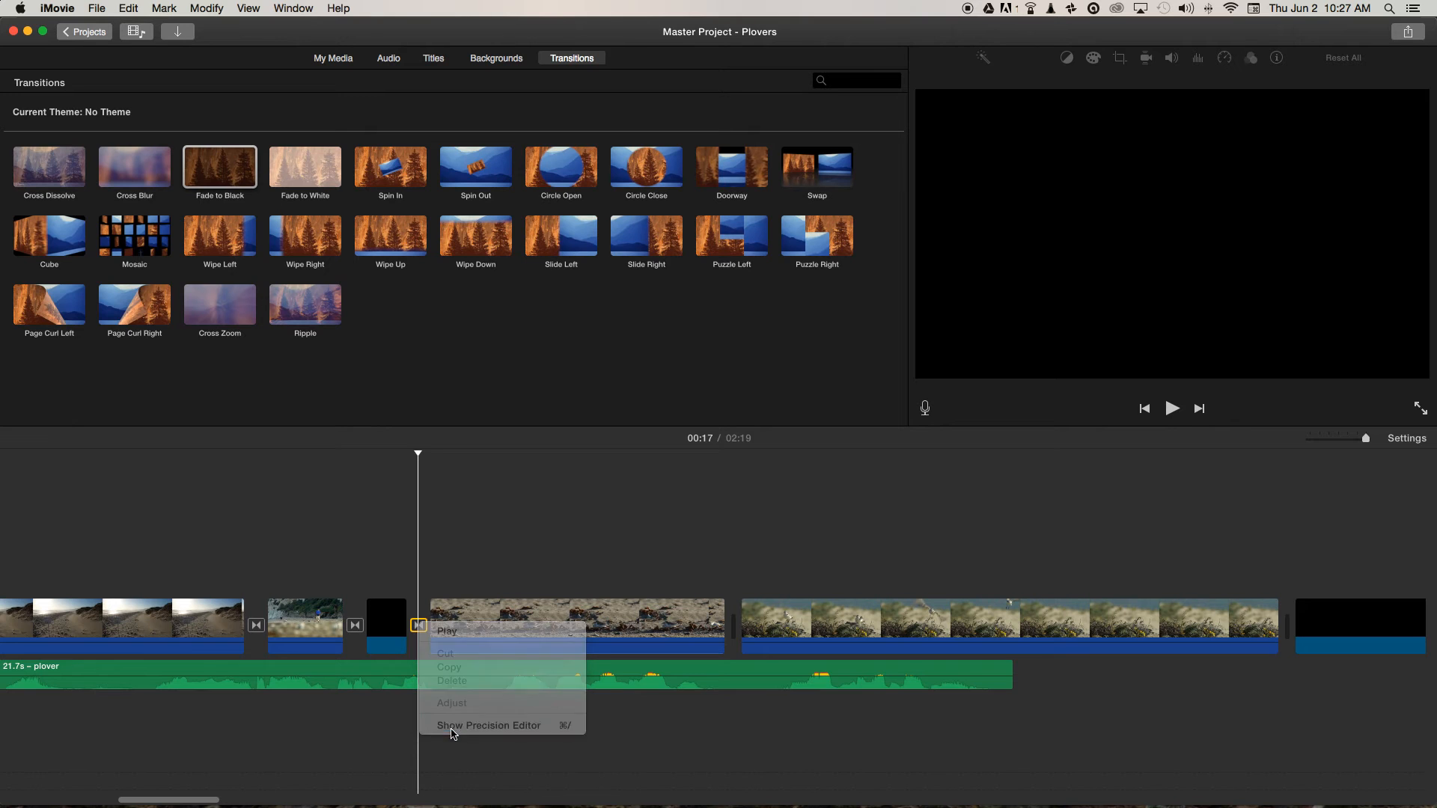
pyautogui.moveTo(433, 627); pyautogui.dragTo(595, 627)
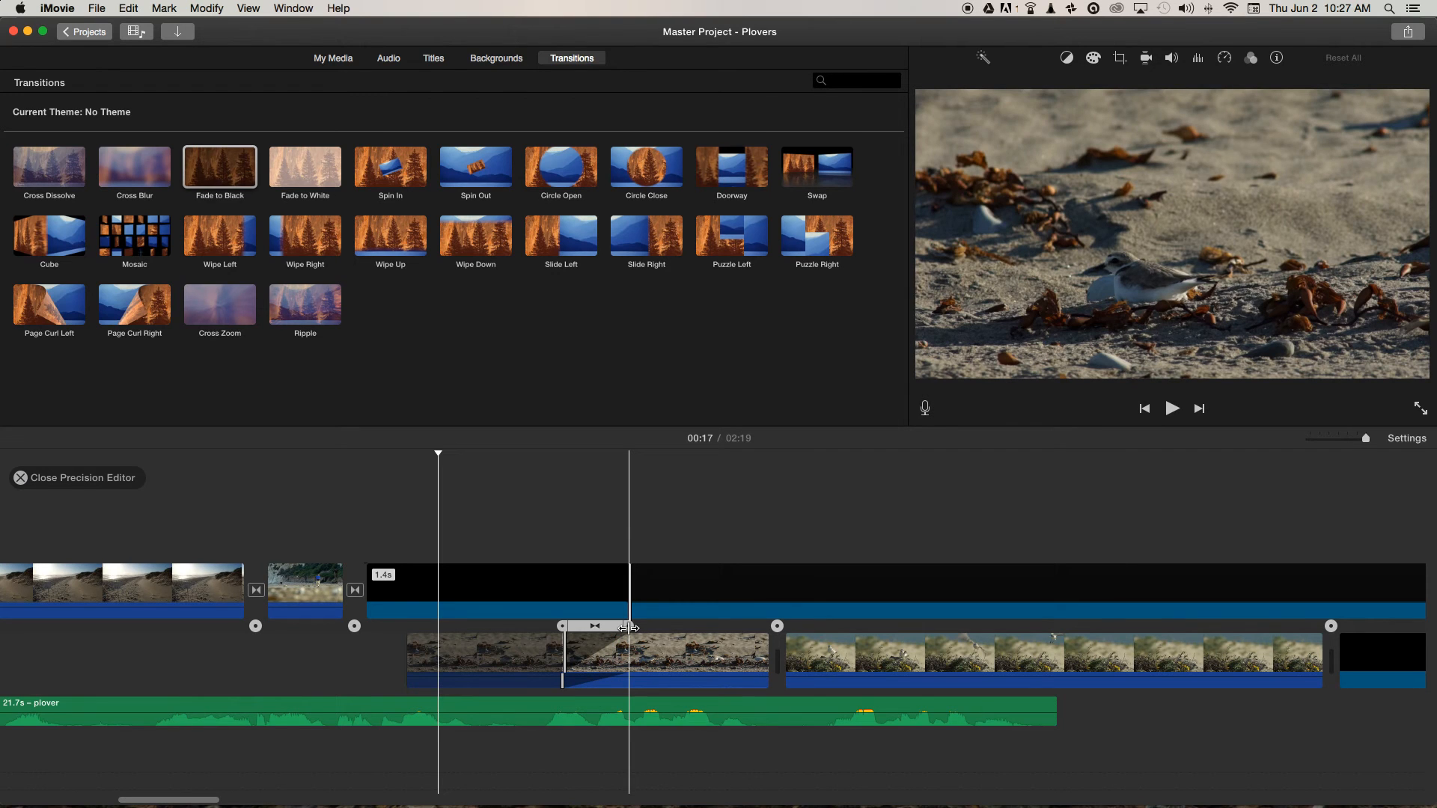
pyautogui.moveTo(627, 627); pyautogui.dragTo(424, 626)
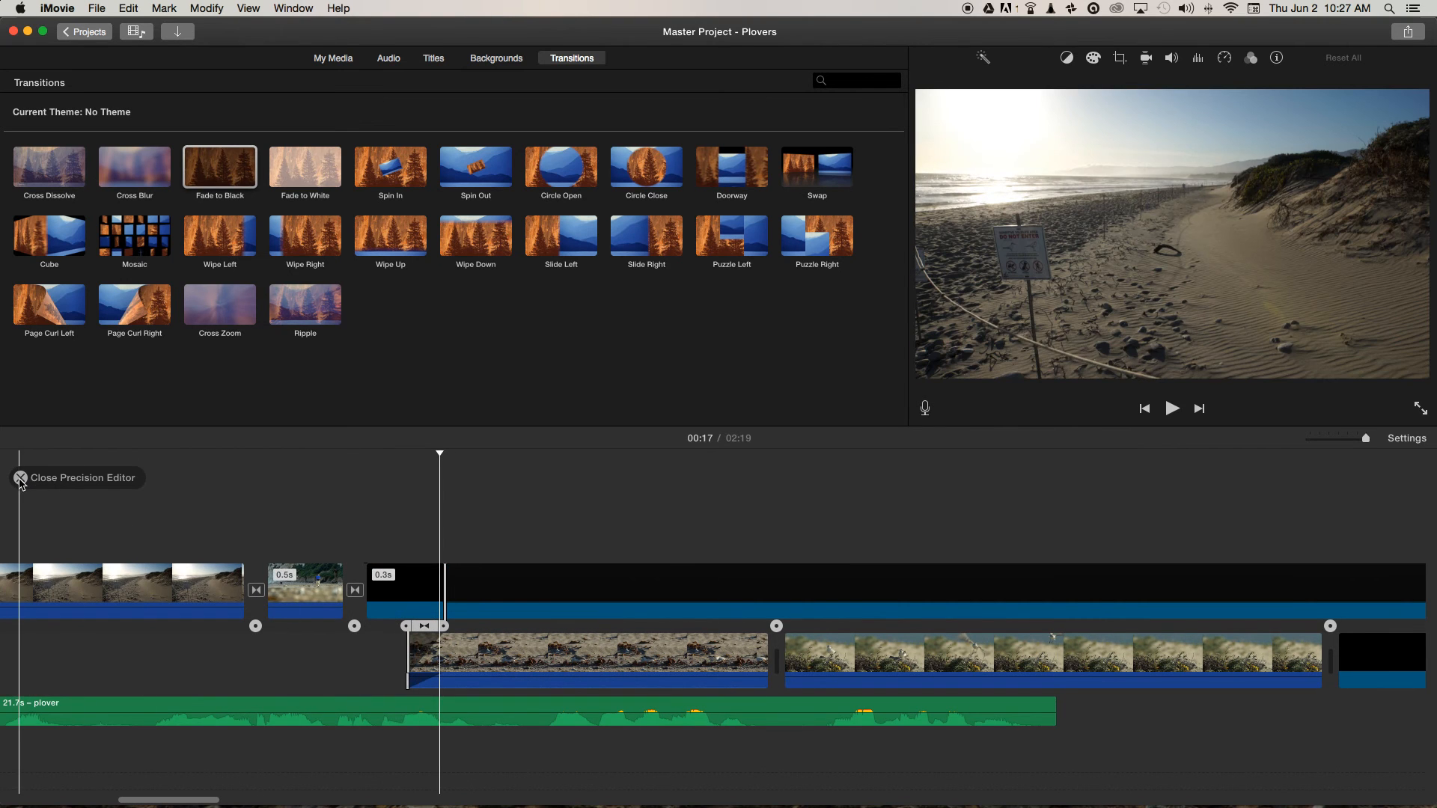
pyautogui.click(21, 479)
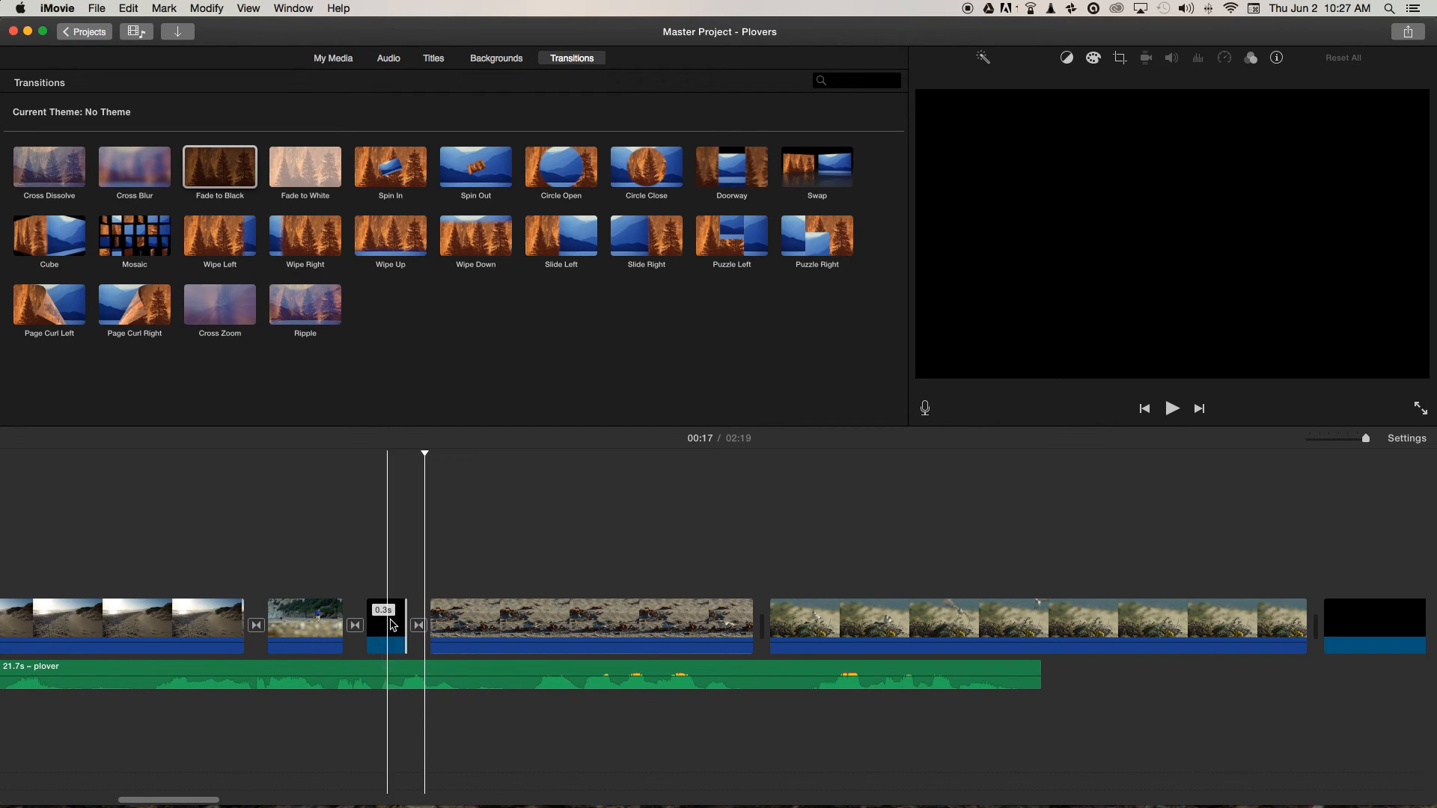
# Trim the end of the black clip slightly and move the playhead back to the walking-man clip
pyautogui.moveTo(403, 627); pyautogui.dragTo(385, 625)
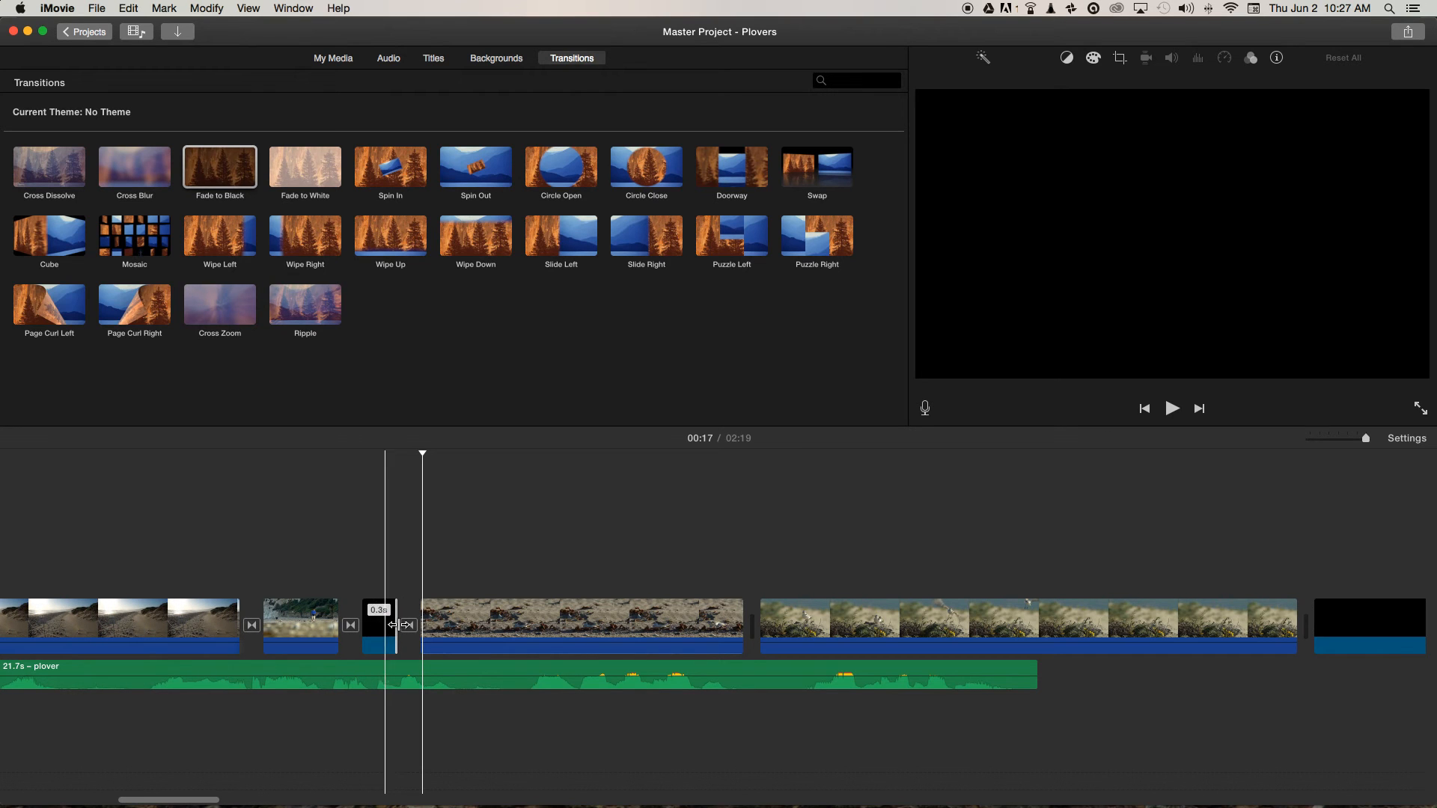
pyautogui.moveTo(421, 453); pyautogui.dragTo(308, 457)
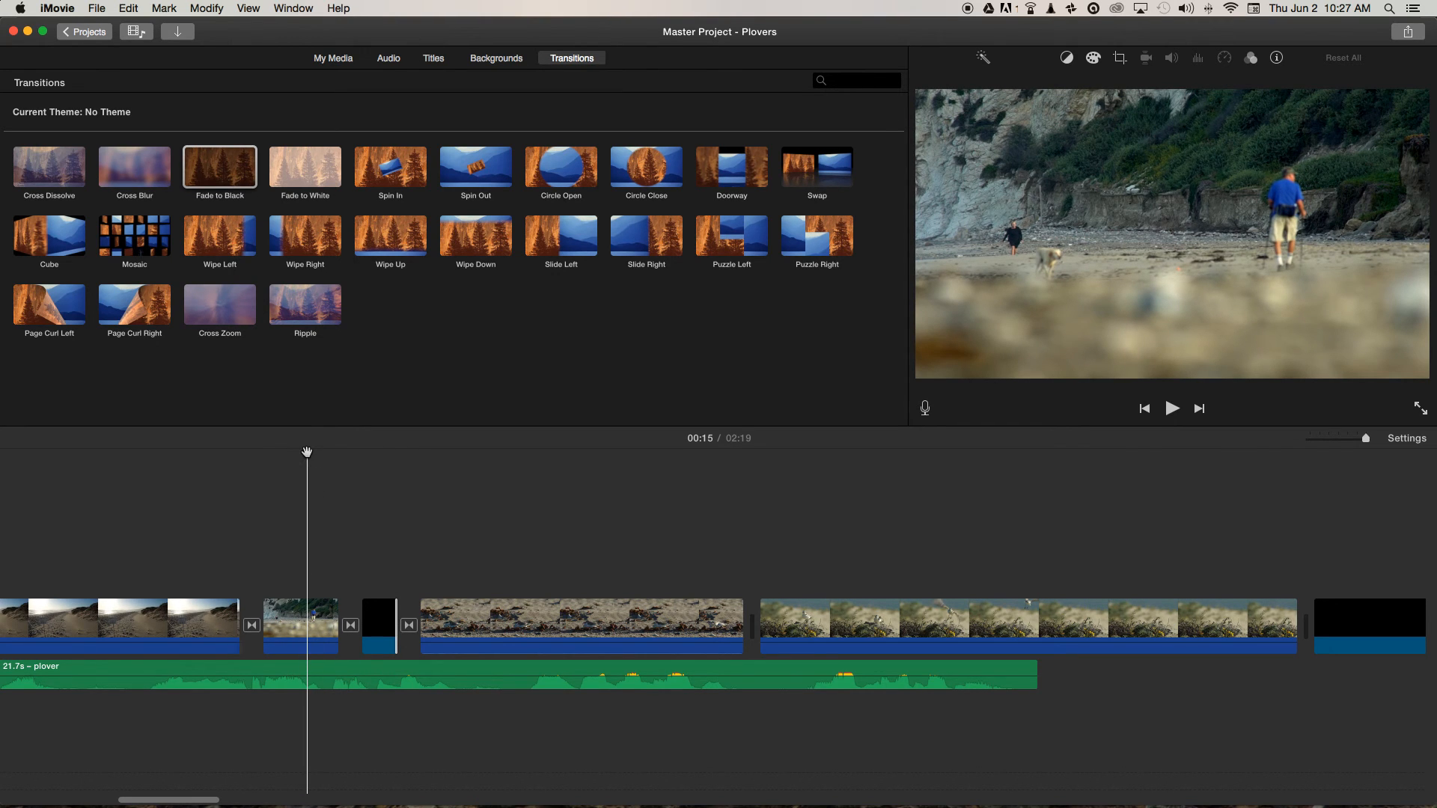
pyautogui.hscroll(-2, 348, 524)
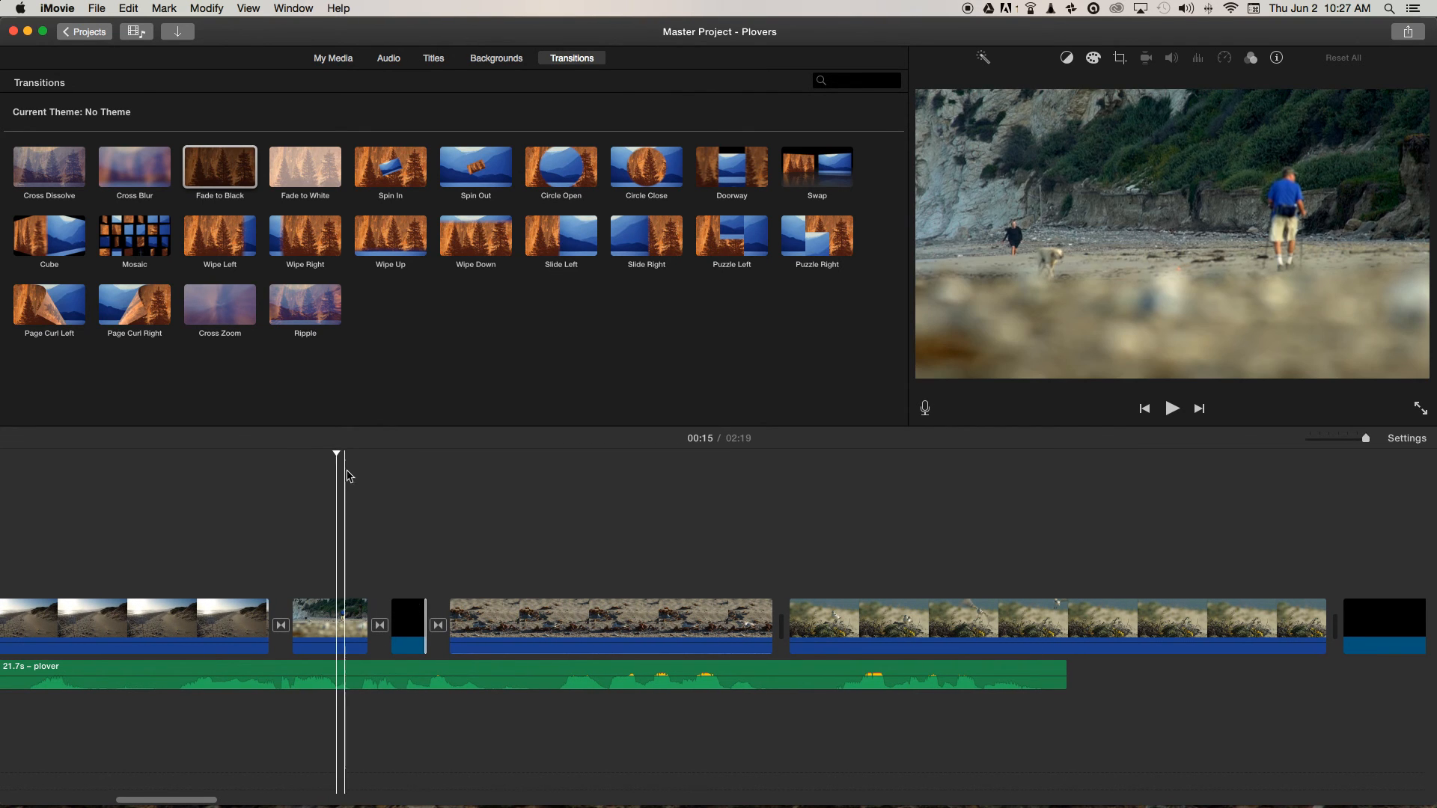
# Split the plover audio clip at about 00:12, beneath the beach clip with the sign
pyautogui.click(424, 668)
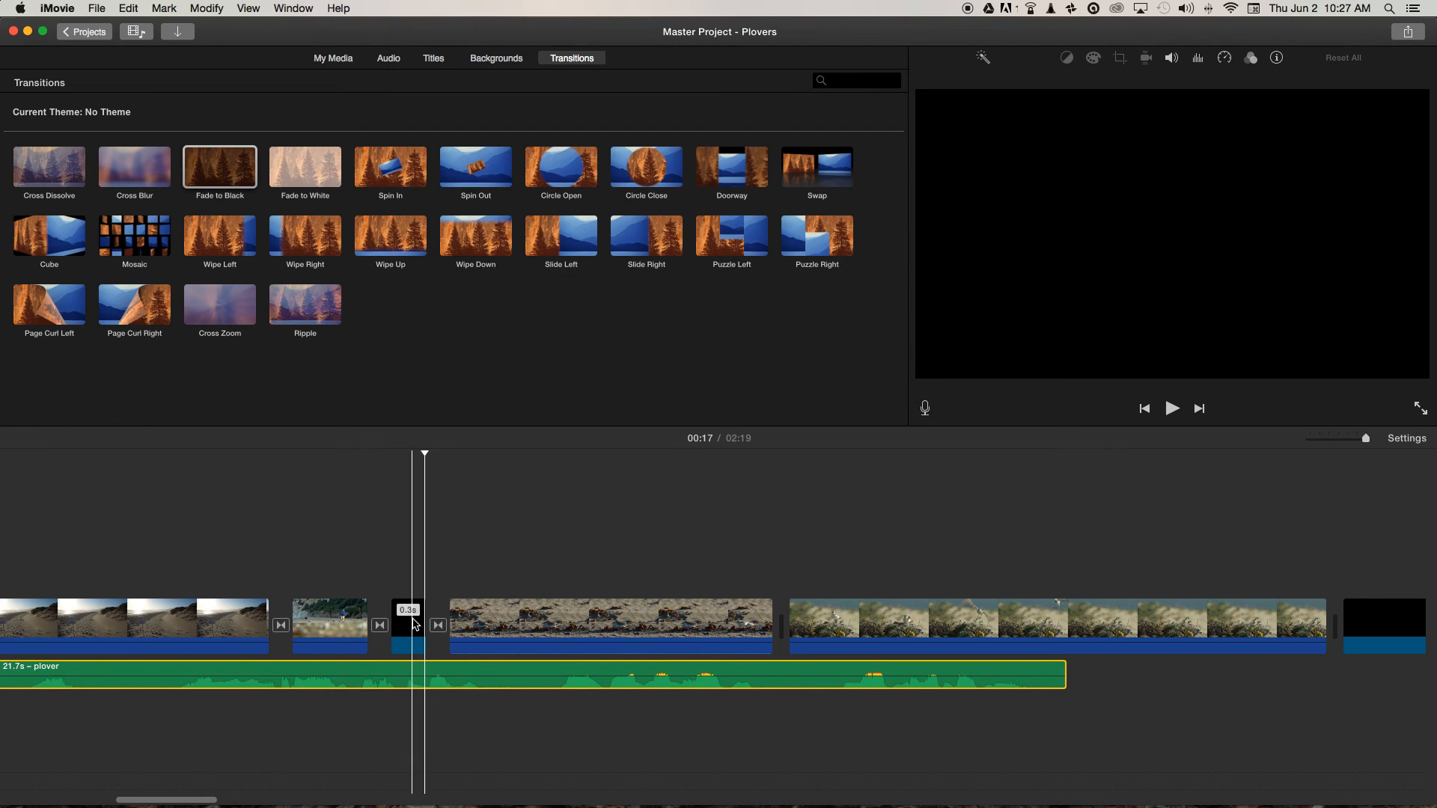
pyautogui.moveTo(428, 453); pyautogui.dragTo(149, 475)
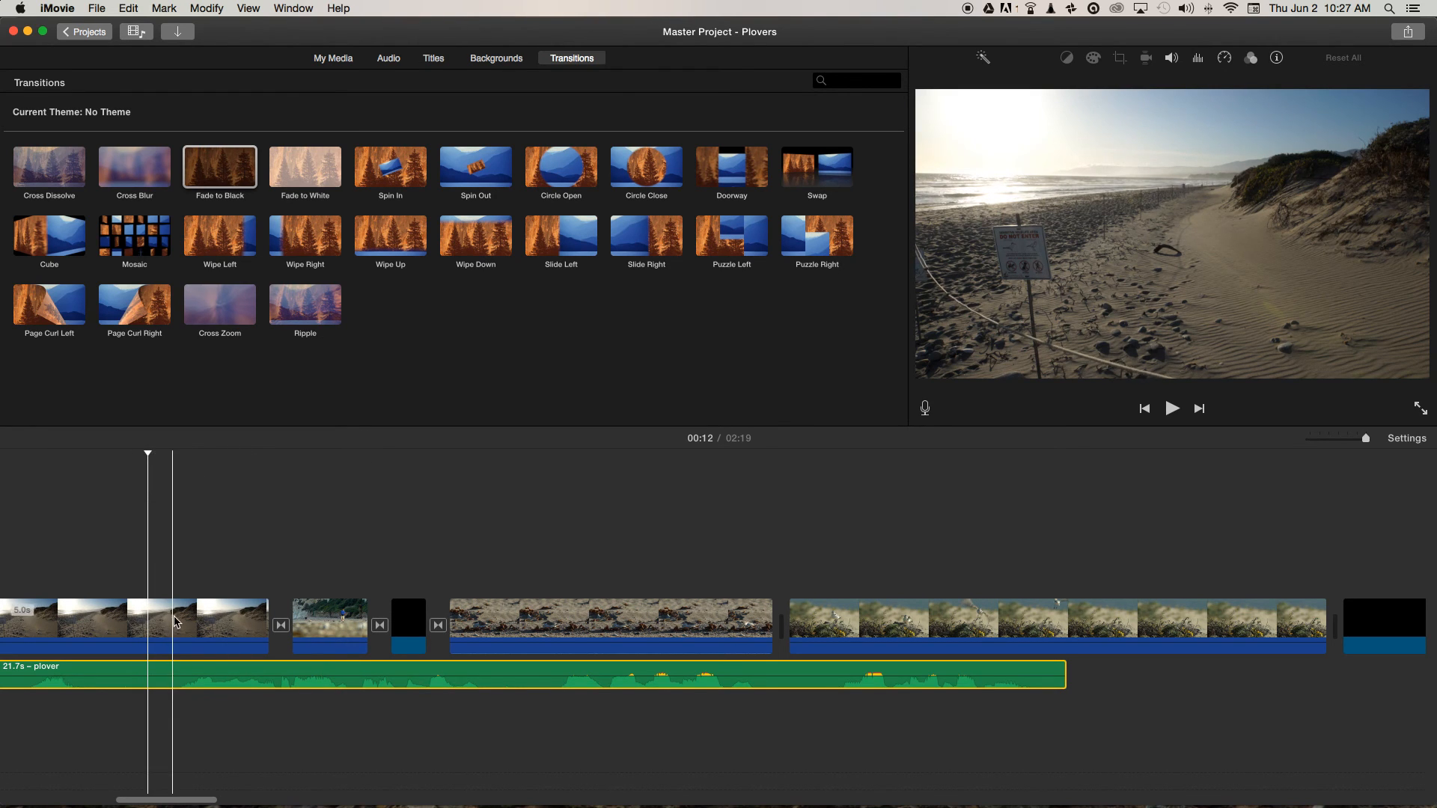
pyautogui.hscroll(-5, 175, 625)
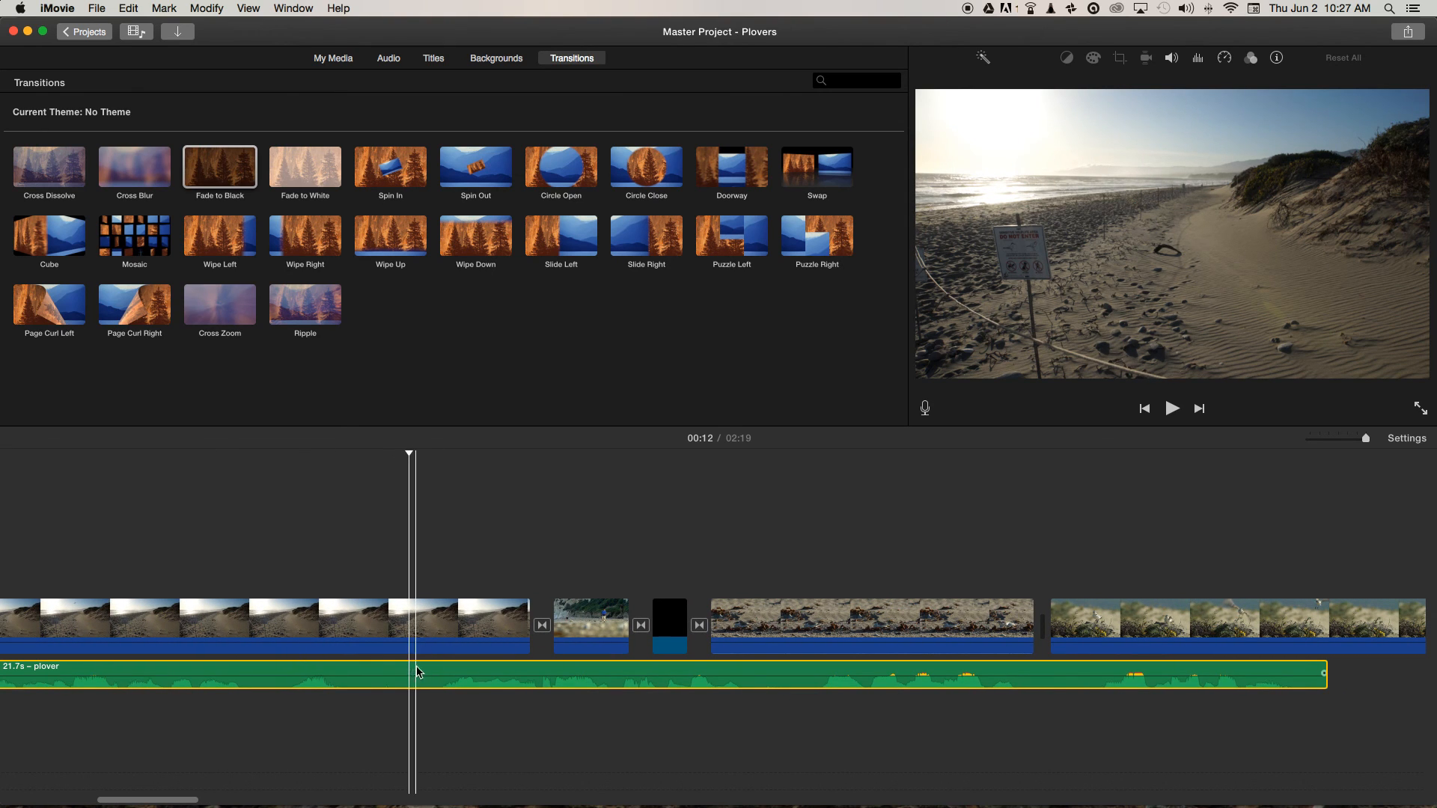
pyautogui.click(410, 454)
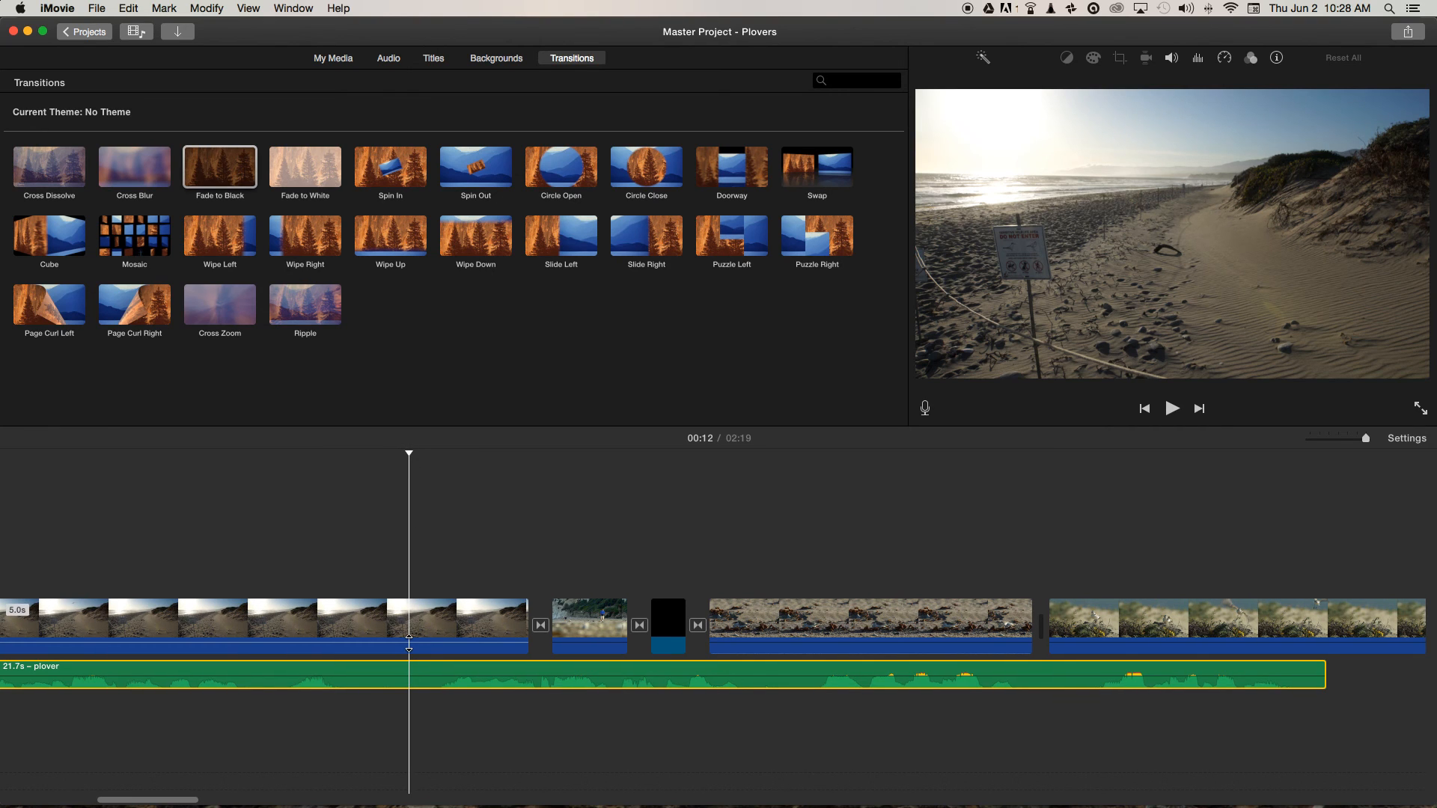
pyautogui.press('super+b')
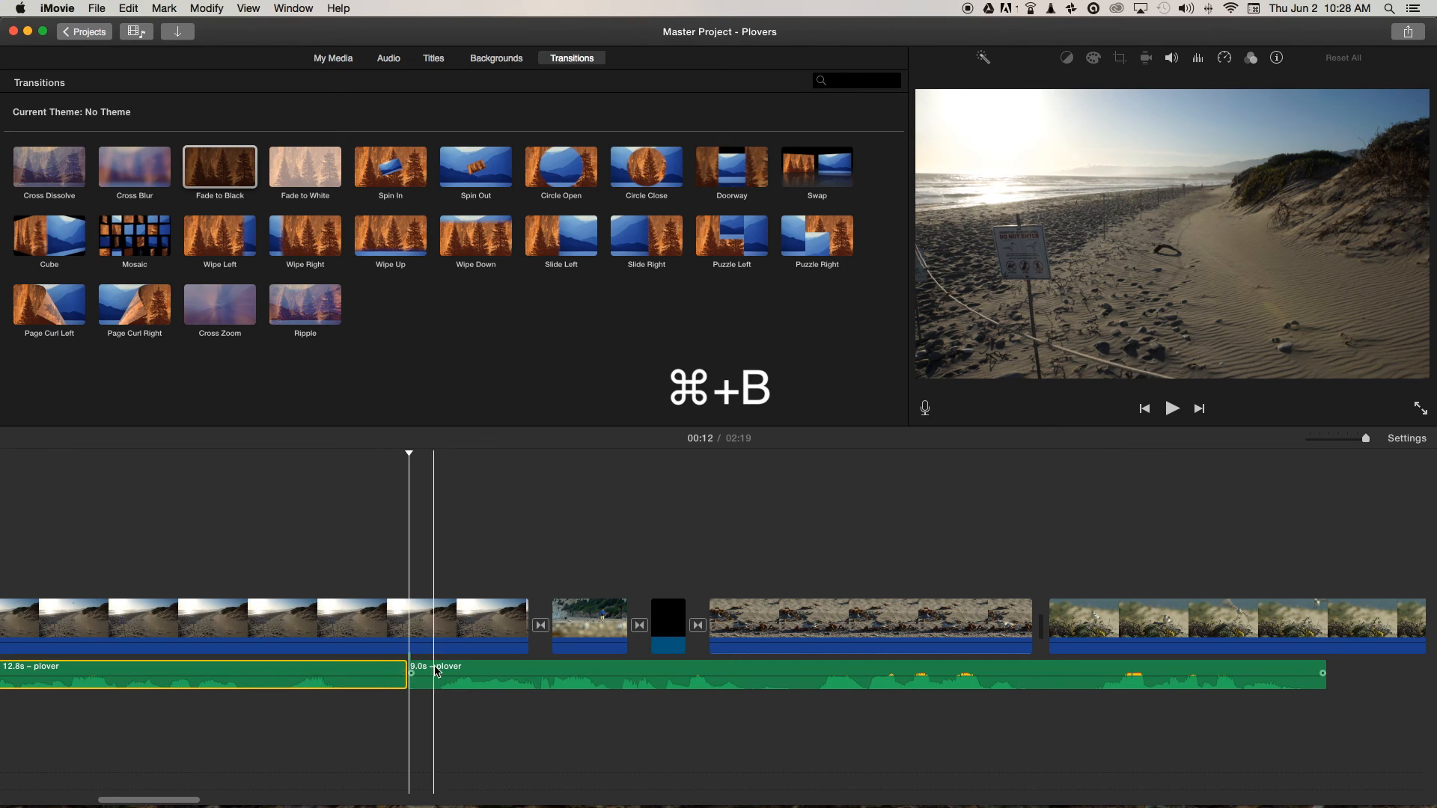
# Shift the second part of the split plover audio slightly later, leaving a short gap of silence after the first part
pyautogui.moveTo(440, 671); pyautogui.dragTo(468, 671)
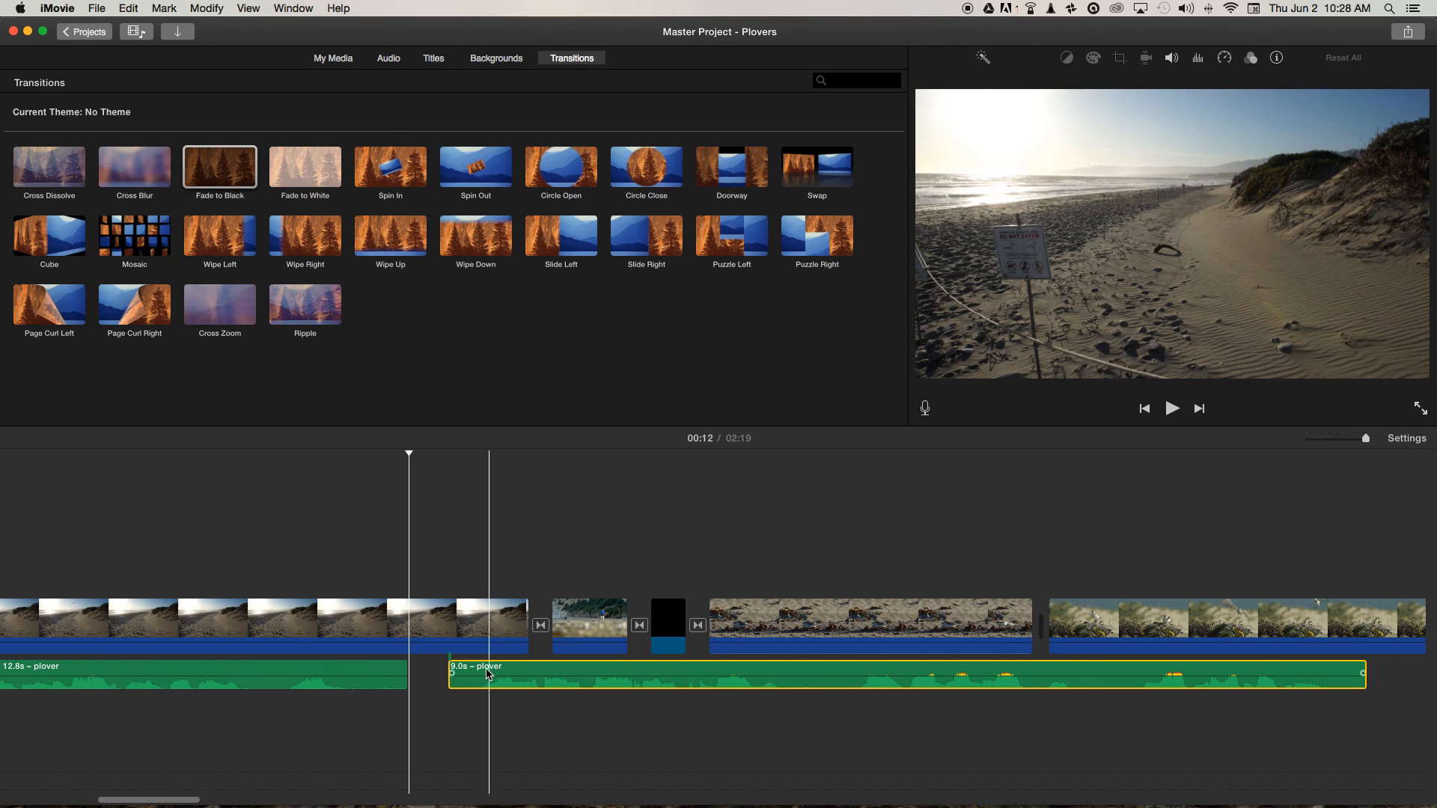
pyautogui.click(515, 668)
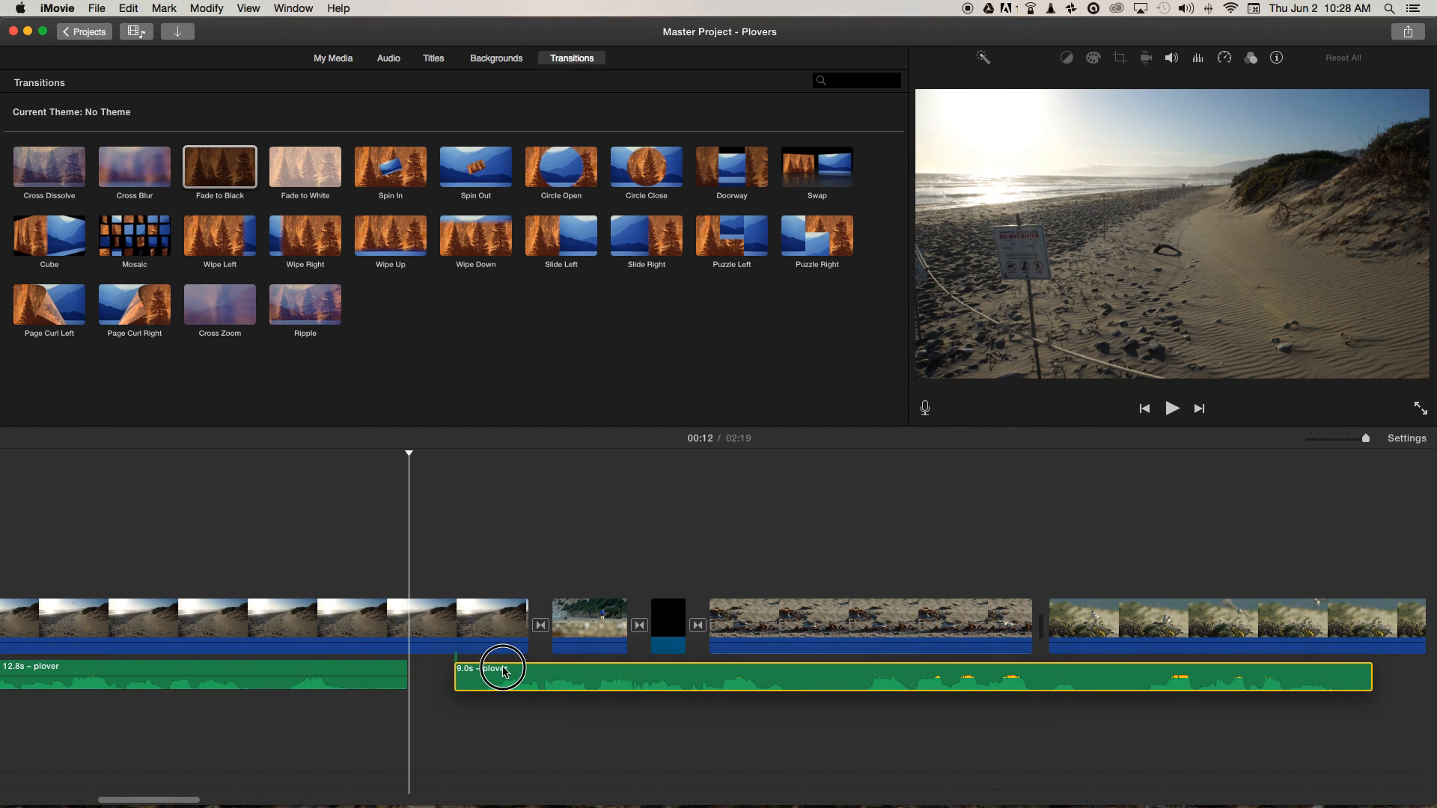